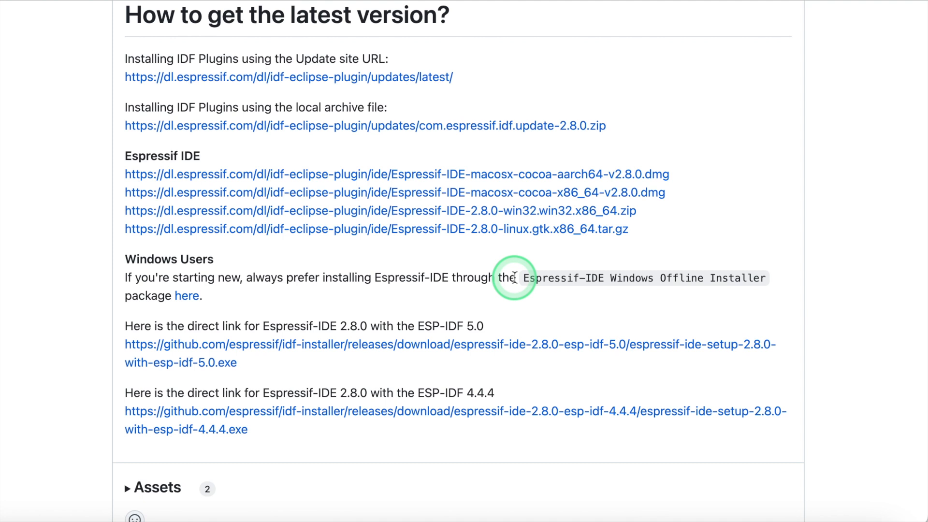
- Review the What's Changed list in the 2.8.0 release notes, highlighting the IEP-815 OpenOCD path entry along the way
{"action": "scroll", "coordinate": [514, 277], "scroll_direction": "up", "scroll_amount": 1}
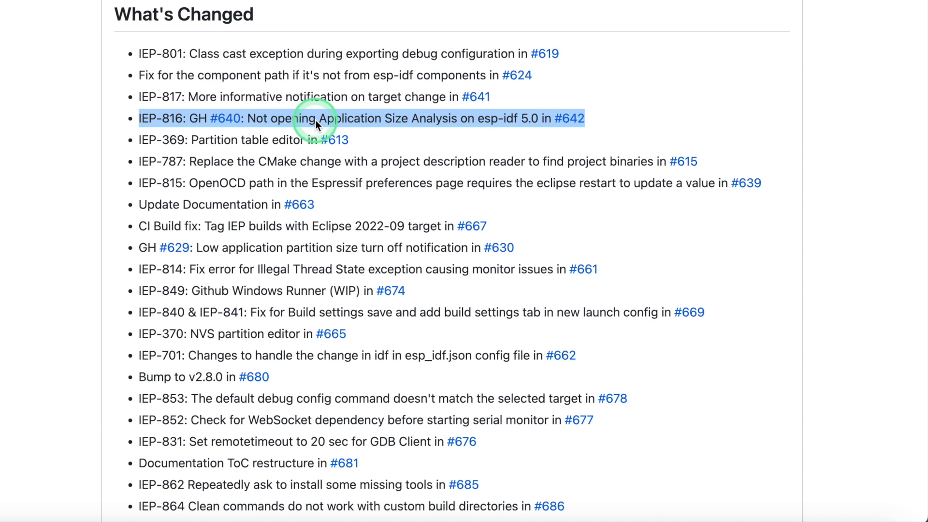
{"action": "triple_click", "coordinate": [285, 179]}
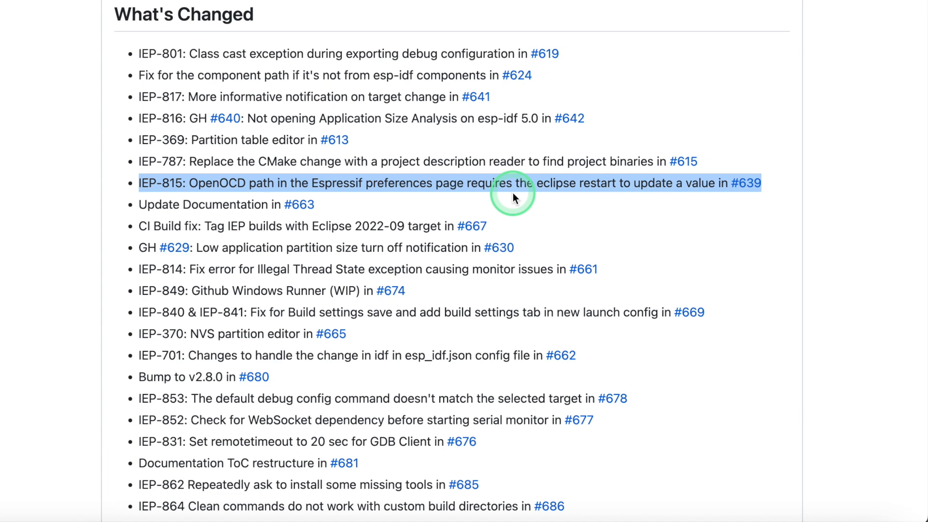
{"action": "scroll", "coordinate": [513, 193], "scroll_direction": "down", "scroll_amount": 1}
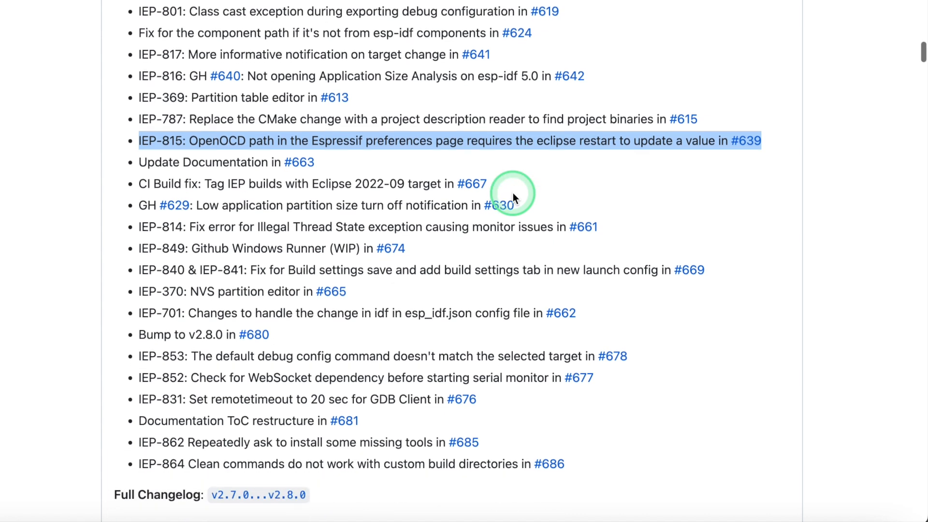
{"action": "triple_click", "coordinate": [337, 220]}
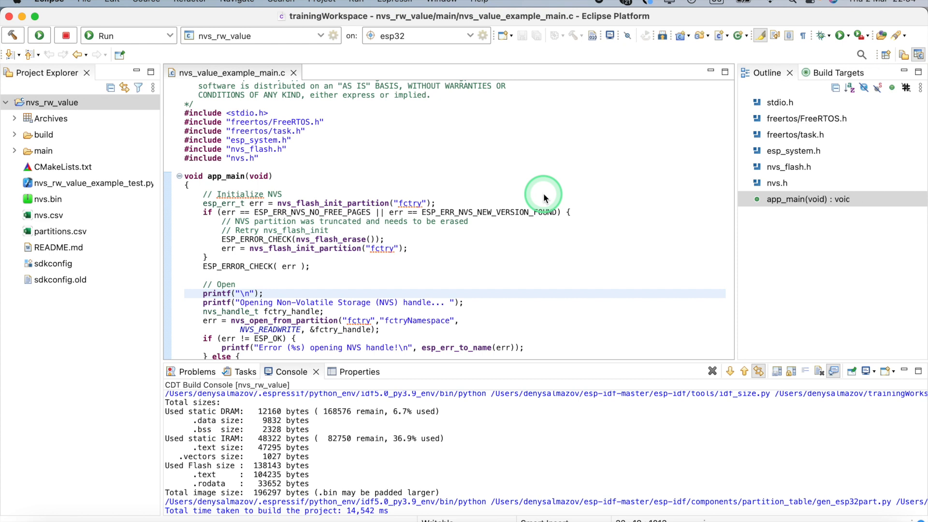
- Examine the default GDB client commands in a new ESP-IDF GDB OpenOCD Debugging launch configuration, and cancel without creating it
{"action": "left_click", "coordinate": [316, 37]}
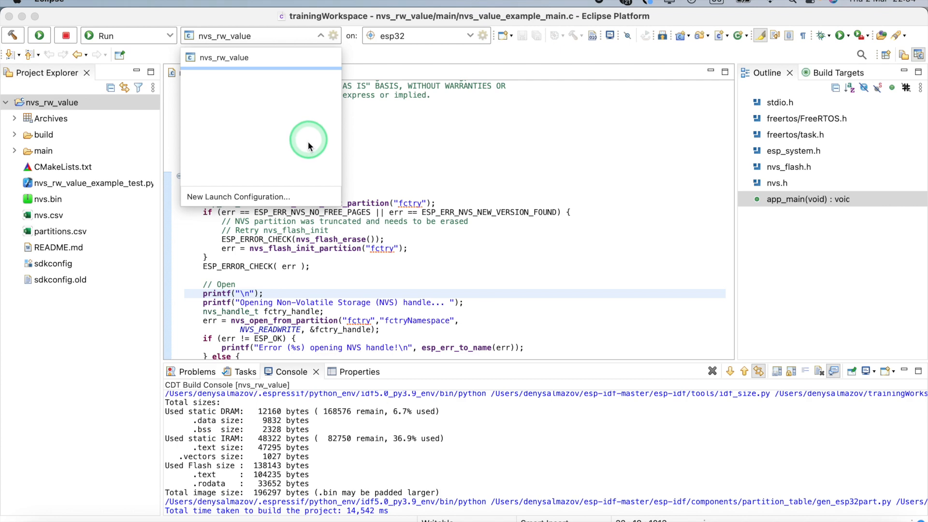
{"action": "left_click", "coordinate": [291, 196]}
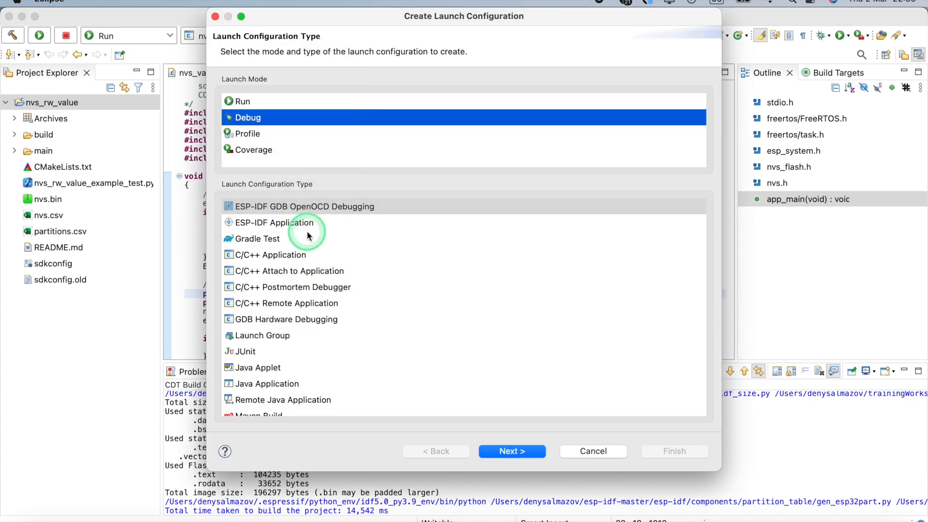
{"action": "left_click", "coordinate": [525, 452]}
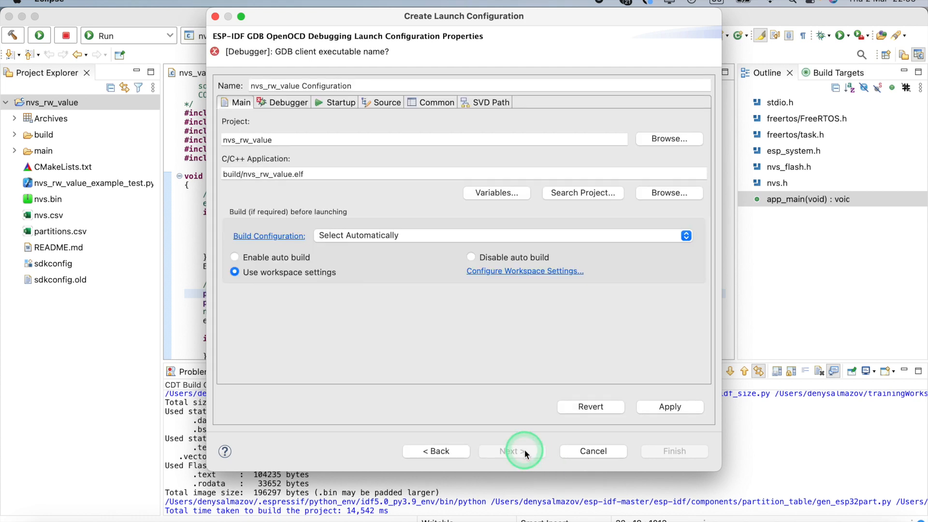
{"action": "left_click", "coordinate": [307, 117]}
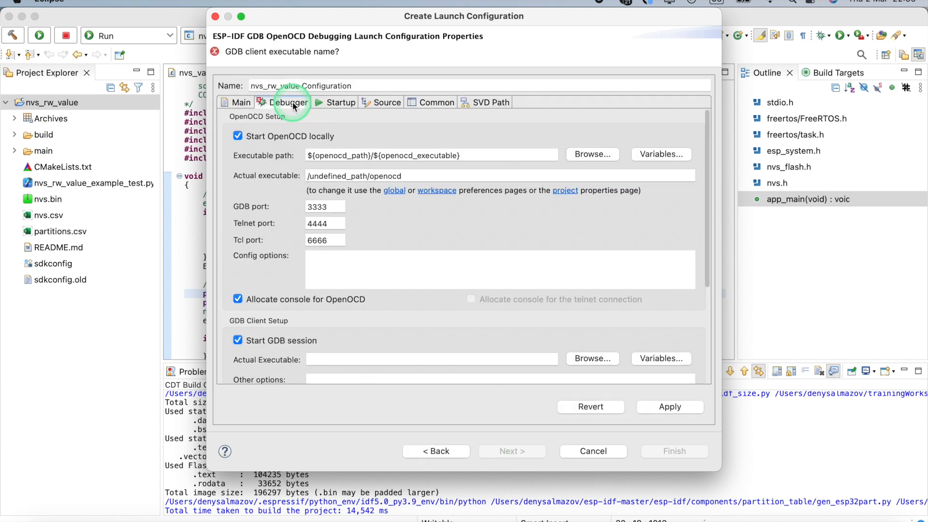
{"action": "left_click", "coordinate": [405, 277]}
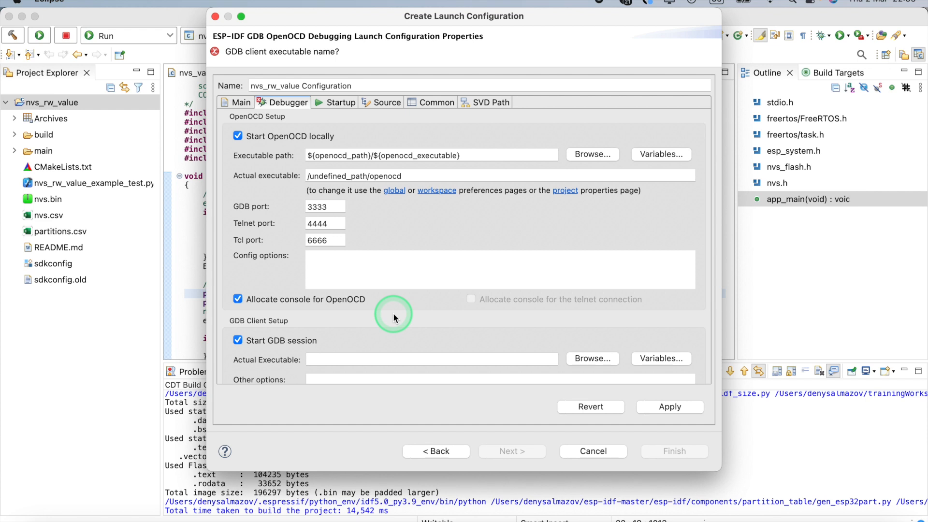
{"action": "scroll", "coordinate": [393, 309], "scroll_direction": "down", "scroll_amount": 3}
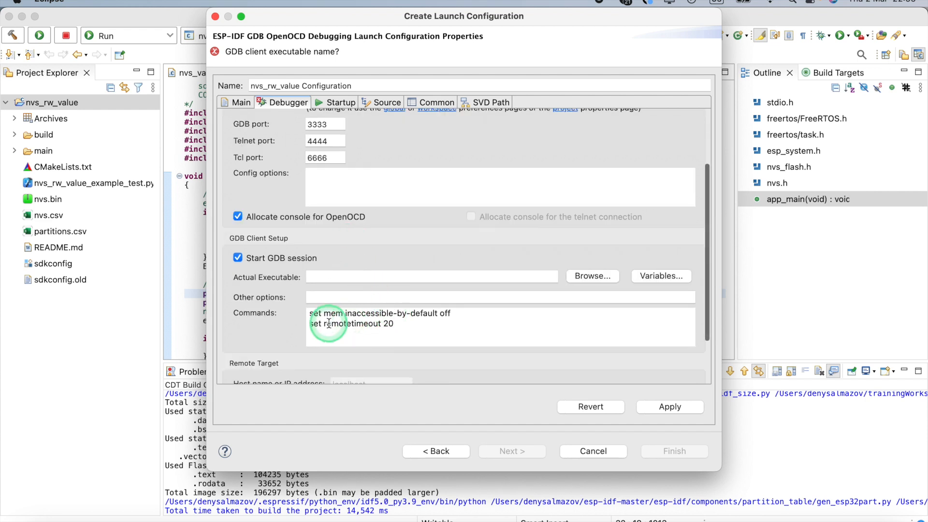
{"action": "left_click", "coordinate": [395, 323]}
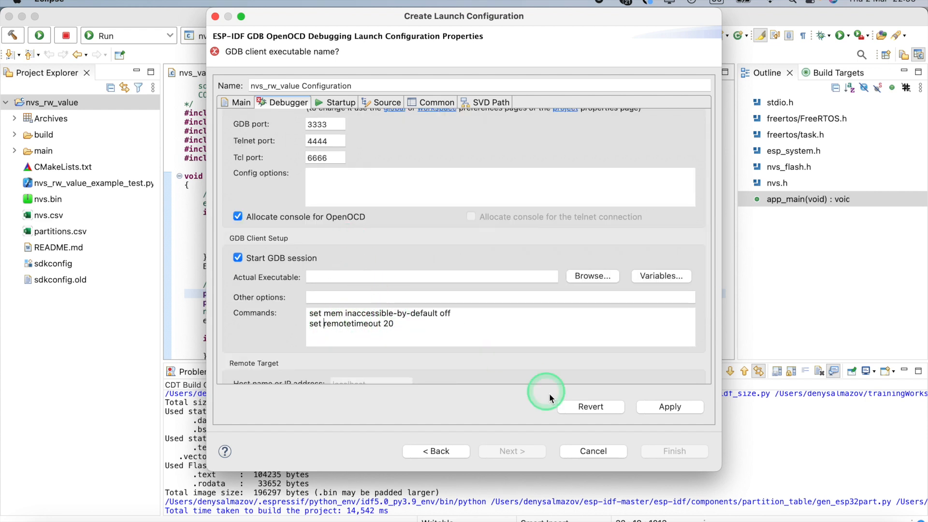
{"action": "left_click", "coordinate": [585, 451]}
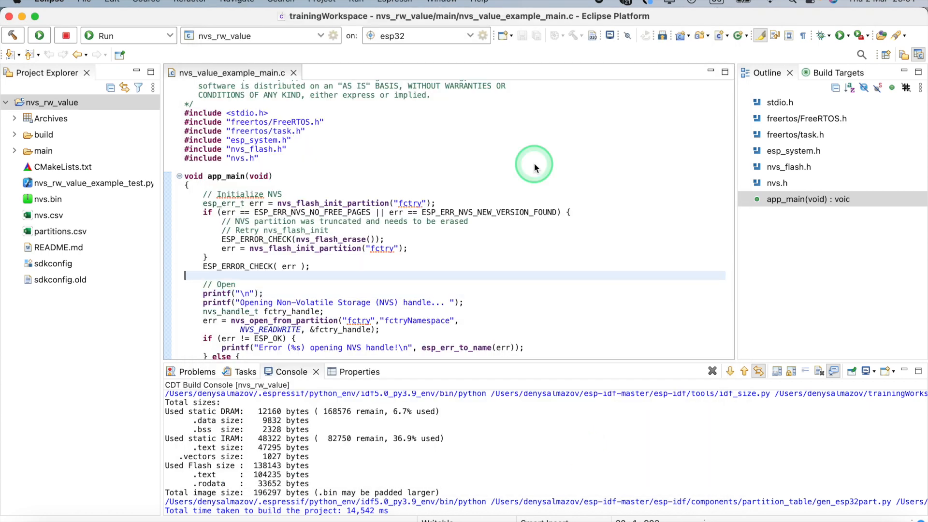
- Duplicate the nvs_rw_value launch configuration after viewing its build settings
{"action": "left_click", "coordinate": [333, 36]}
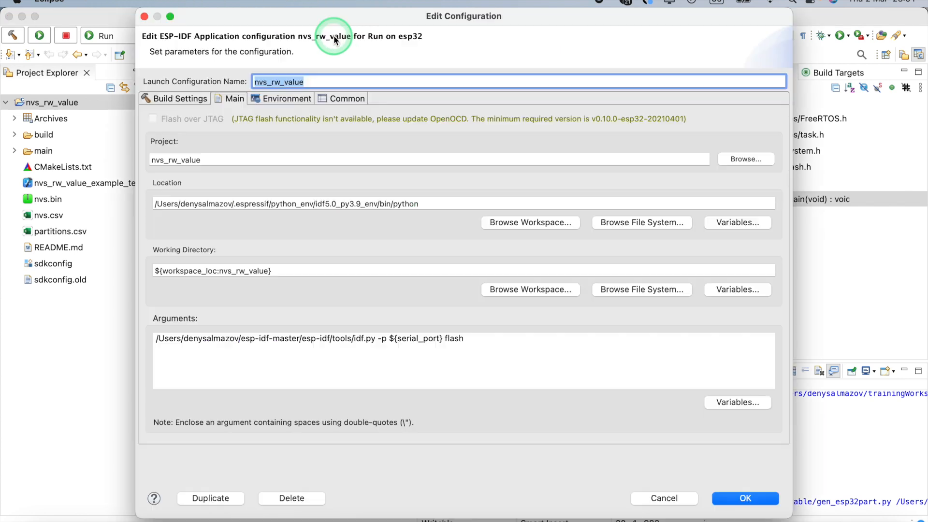
{"action": "left_click", "coordinate": [186, 99]}
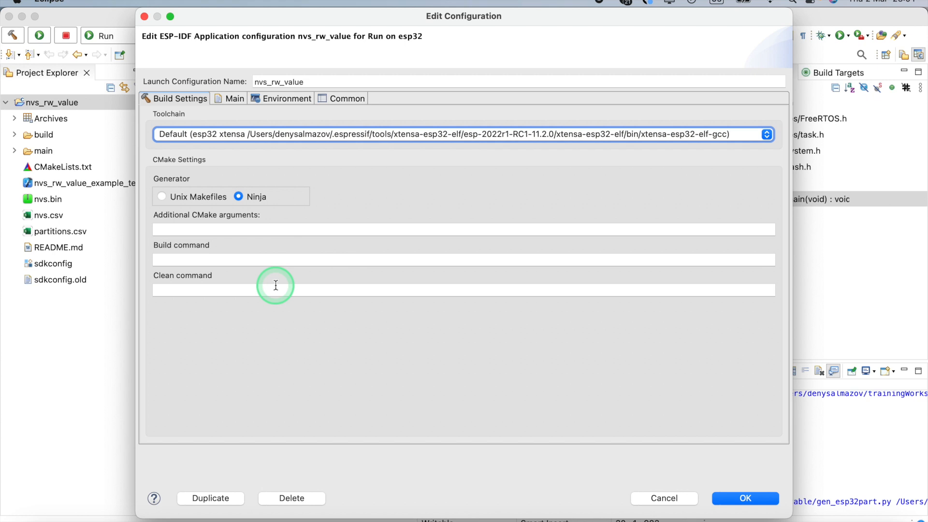
{"action": "left_click", "coordinate": [217, 497]}
- Set the duplicated launch configuration's additional CMake arguments to "-B customBuild" and save the configuration
{"action": "left_click", "coordinate": [334, 36]}
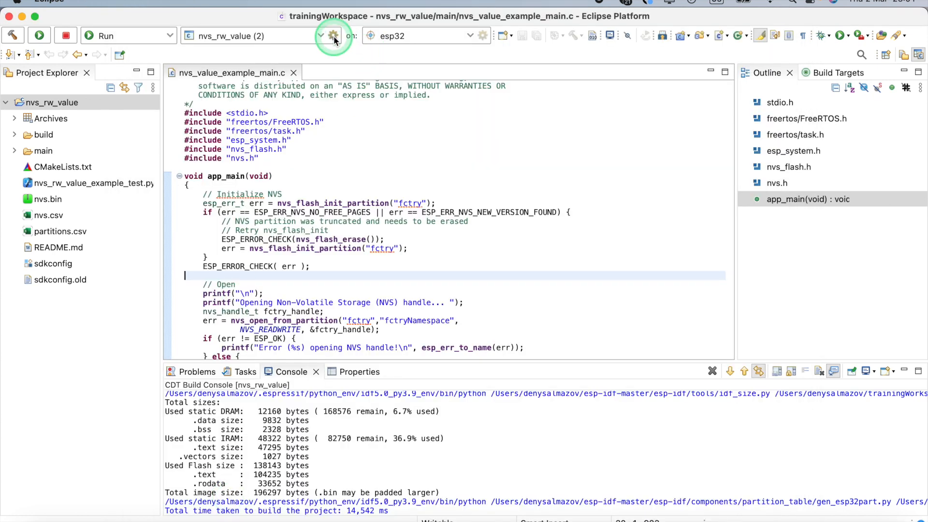
{"action": "left_click", "coordinate": [191, 99]}
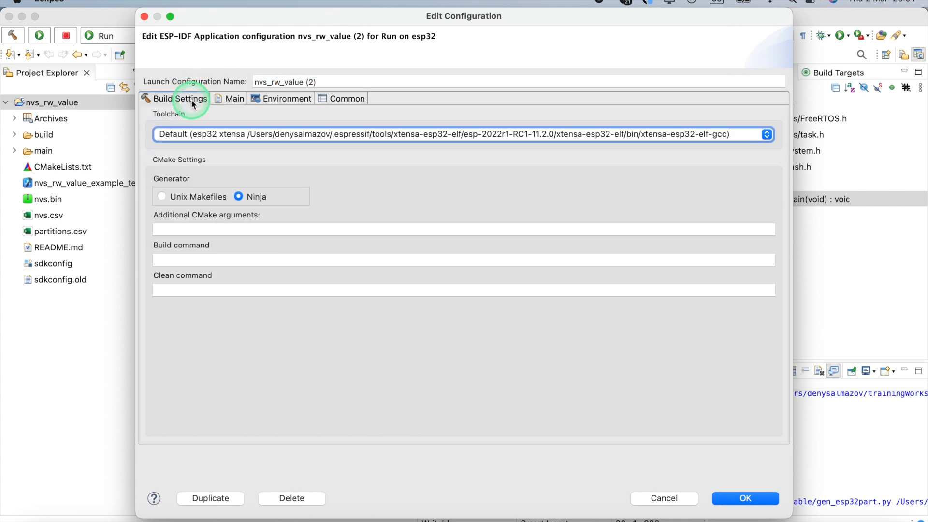
{"action": "left_click", "coordinate": [225, 230]}
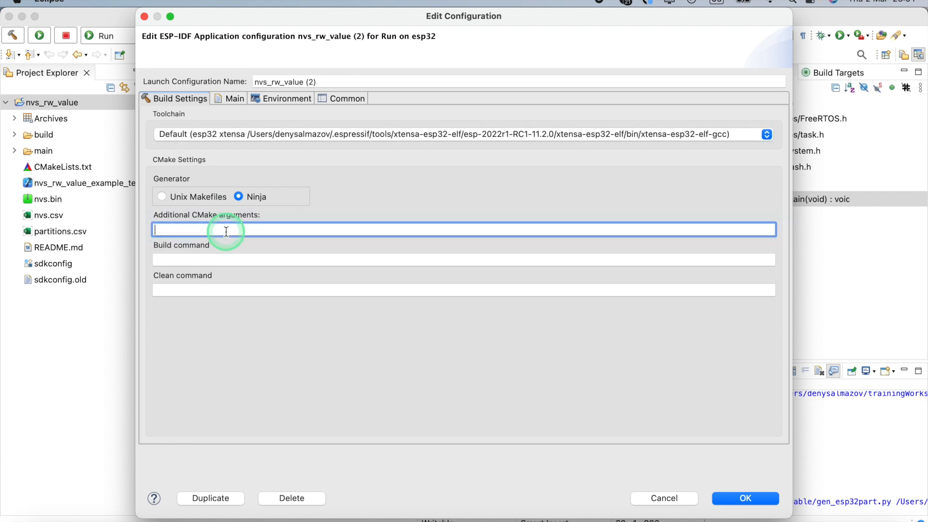
{"action": "type", "text": "-B customBuild"}
{"action": "left_click", "coordinate": [729, 494]}
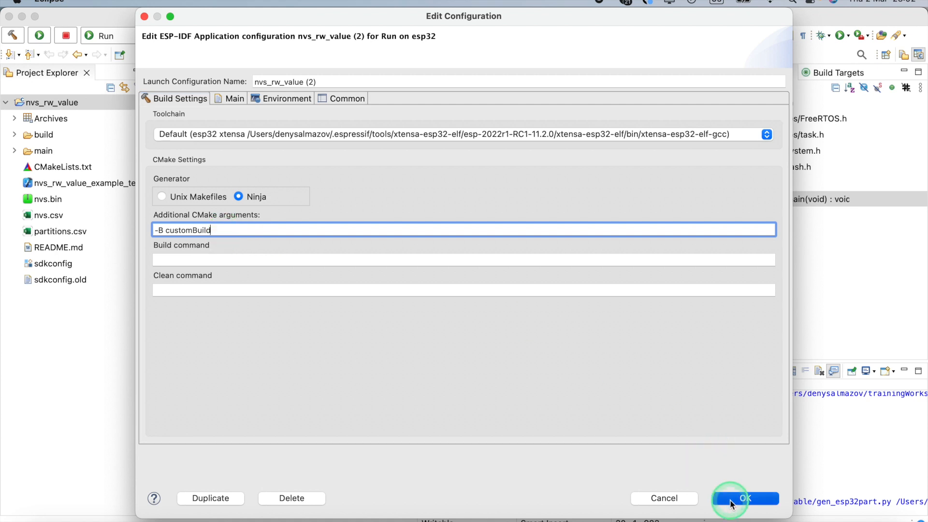
{"action": "left_click", "coordinate": [439, 248]}
{"action": "left_click", "coordinate": [296, 41]}
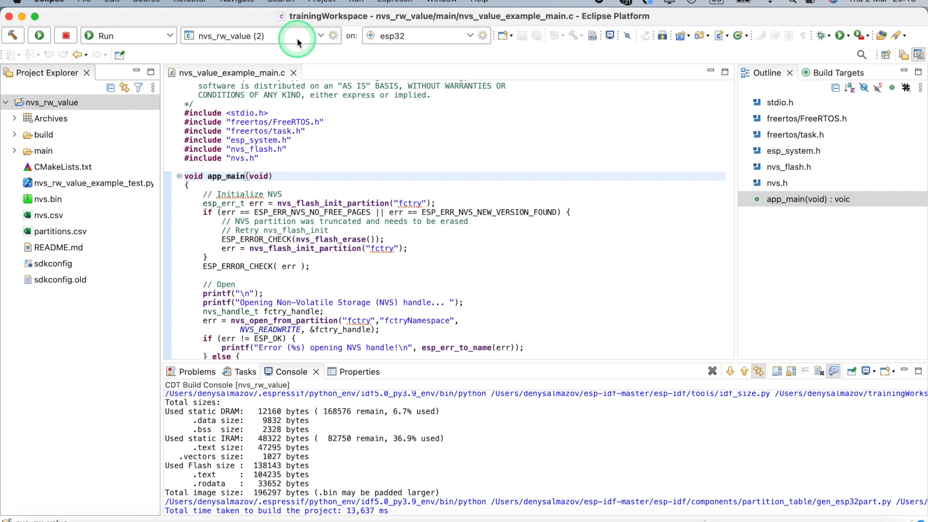
- Look through the ESP-IDF clean and editor commands available for the nvs_rw_value project
{"action": "right_click", "coordinate": [89, 105]}
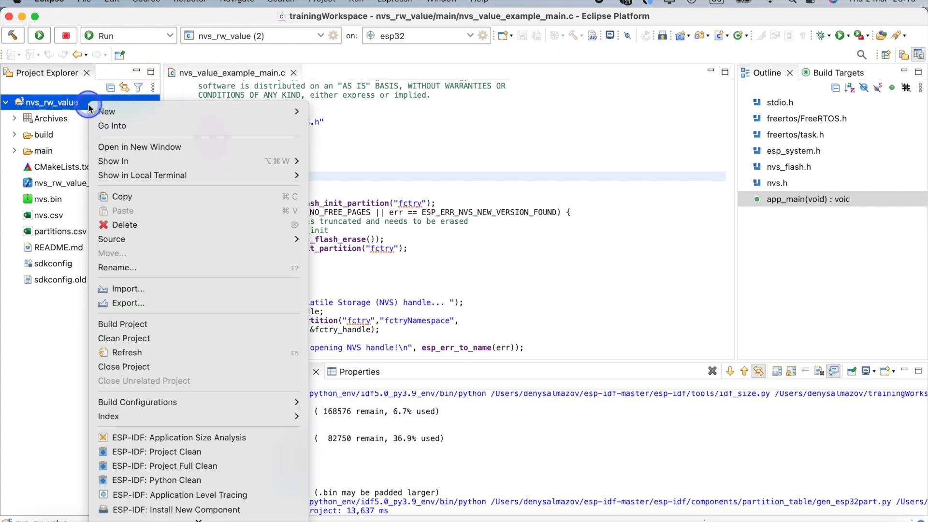
{"action": "scroll", "coordinate": [186, 329], "scroll_direction": "down", "scroll_amount": 3}
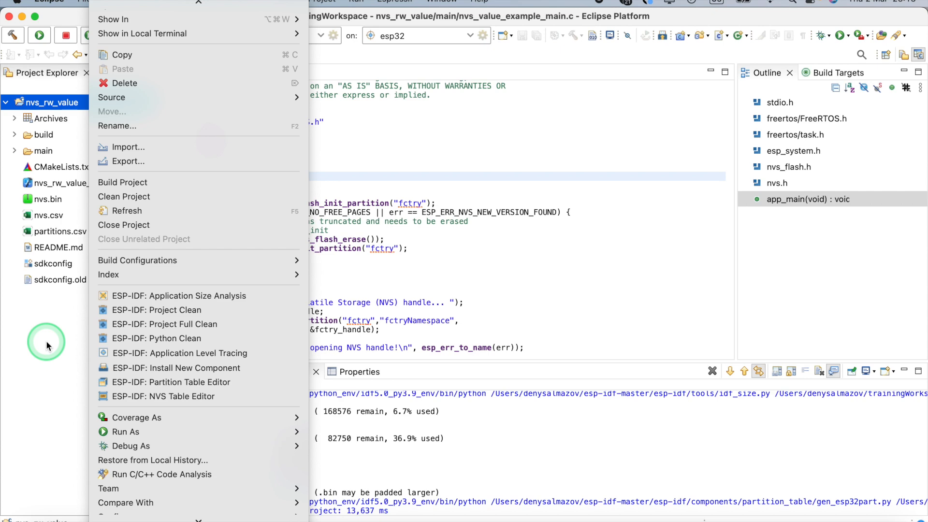
{"action": "left_click", "coordinate": [39, 325]}
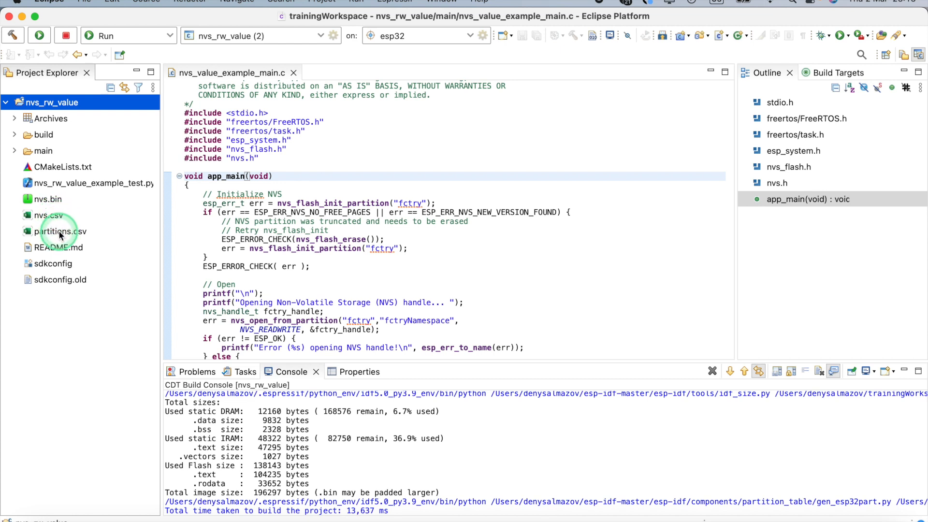
- Check the Partition Table settings in the project's sdkconfig by filtering for "Parti", and close the SDK configuration
{"action": "left_click", "coordinate": [61, 264]}
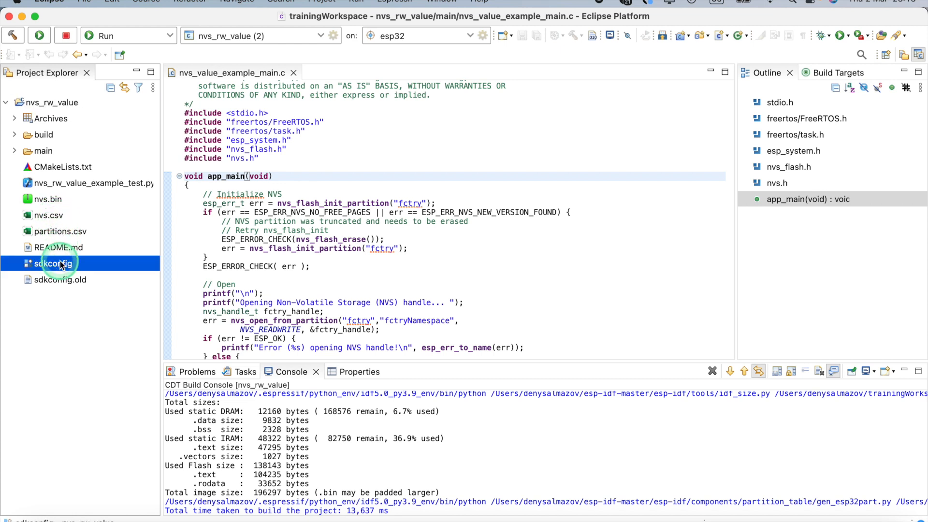
{"action": "double_click", "coordinate": [62, 264]}
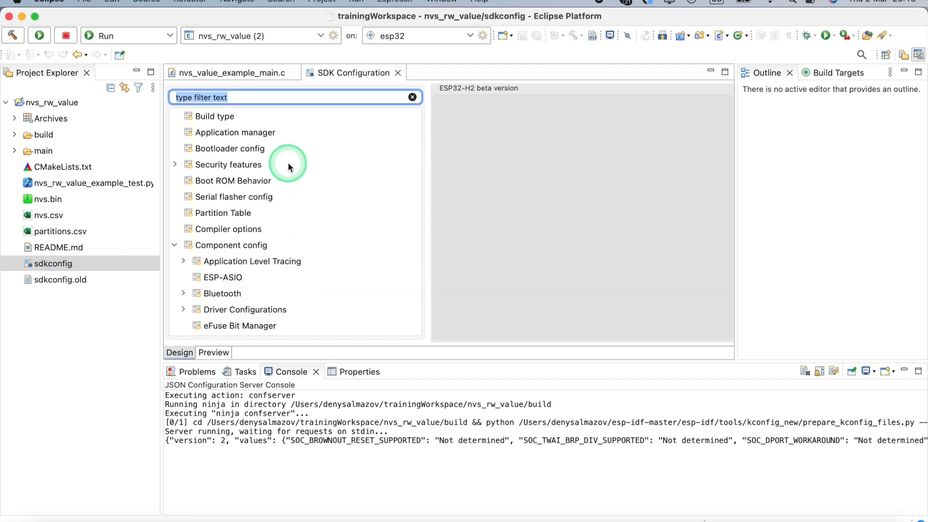
{"action": "type", "text": "Parti"}
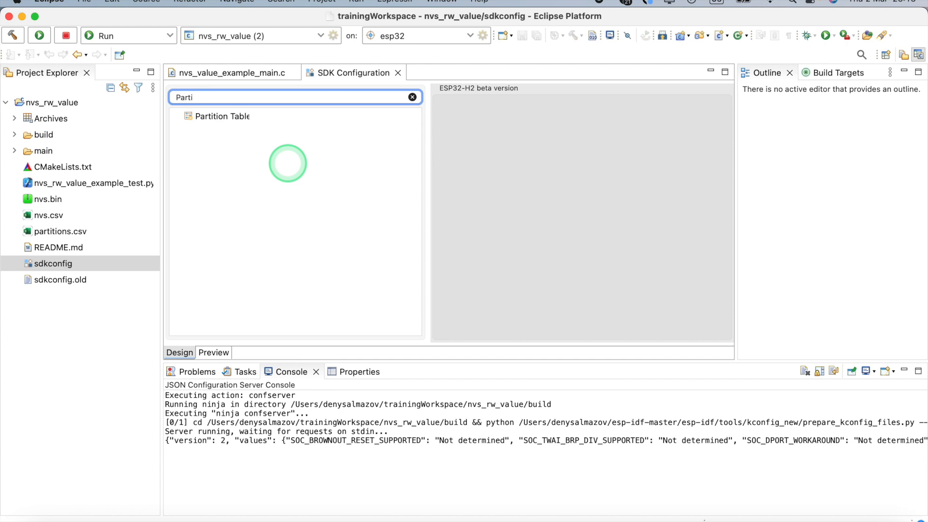
{"action": "left_click", "coordinate": [230, 118]}
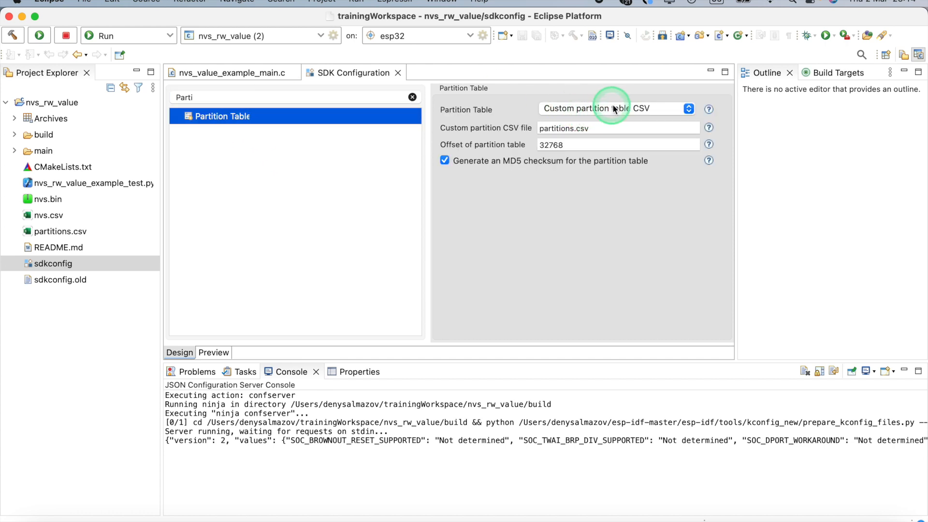
{"action": "left_click", "coordinate": [398, 73]}
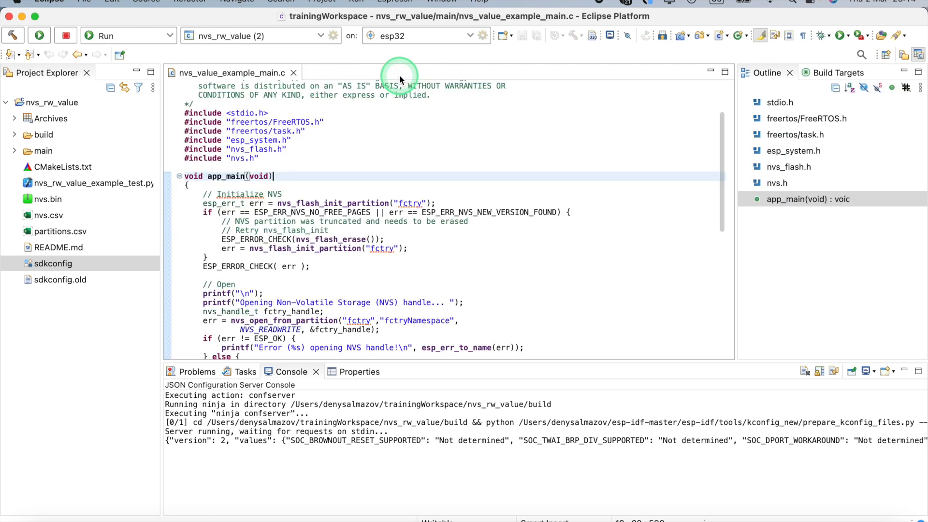
- Open the ESP-IDF Partition Table Editor for the nvs_rw_value project
{"action": "left_click", "coordinate": [65, 104]}
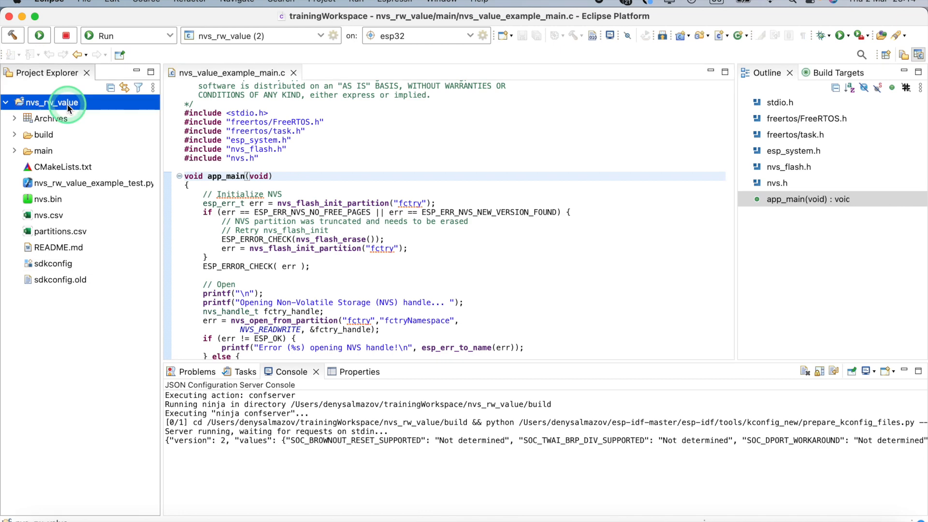
{"action": "right_click", "coordinate": [68, 106]}
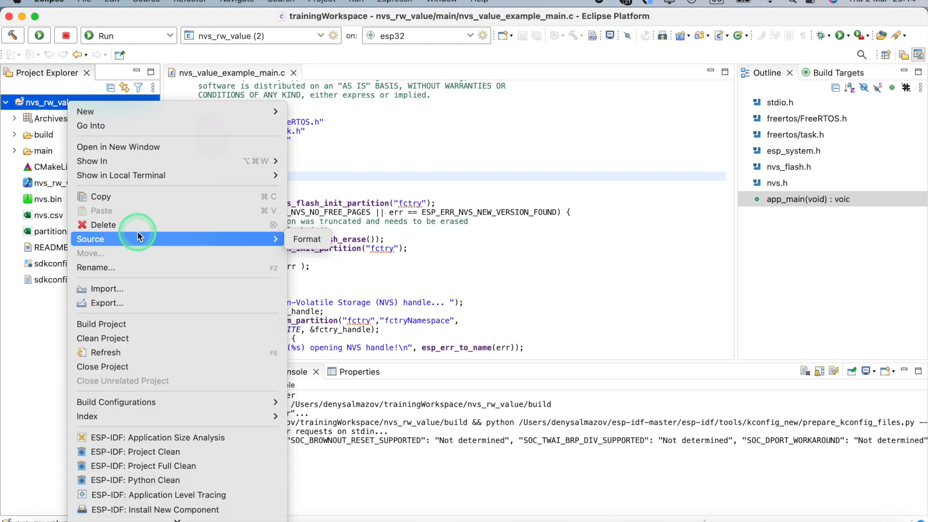
{"action": "scroll", "coordinate": [137, 232], "scroll_direction": "down", "scroll_amount": 5}
{"action": "mouse_move", "coordinate": [138, 236]}
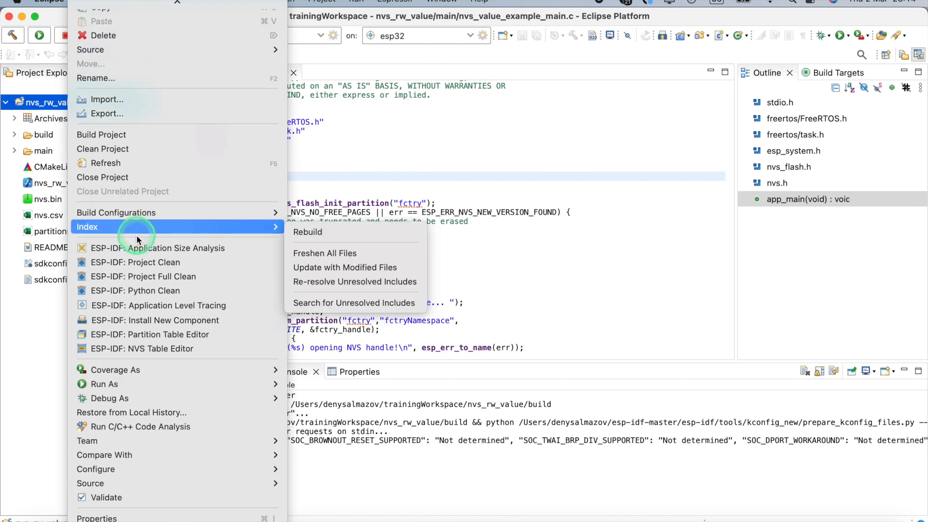
{"action": "left_click", "coordinate": [159, 336]}
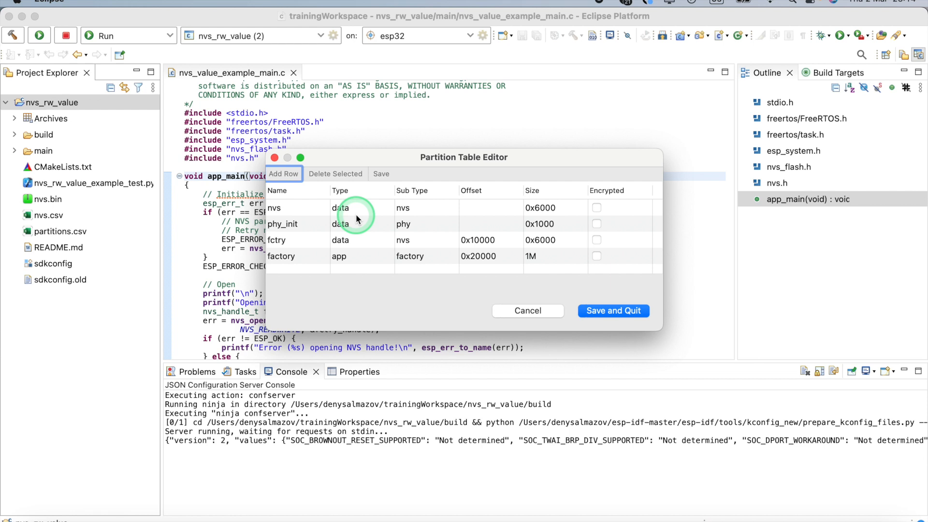
- Inspect the editable sub type and offset values of the fctry partition
{"action": "left_click", "coordinate": [310, 242]}
{"action": "left_click", "coordinate": [426, 240]}
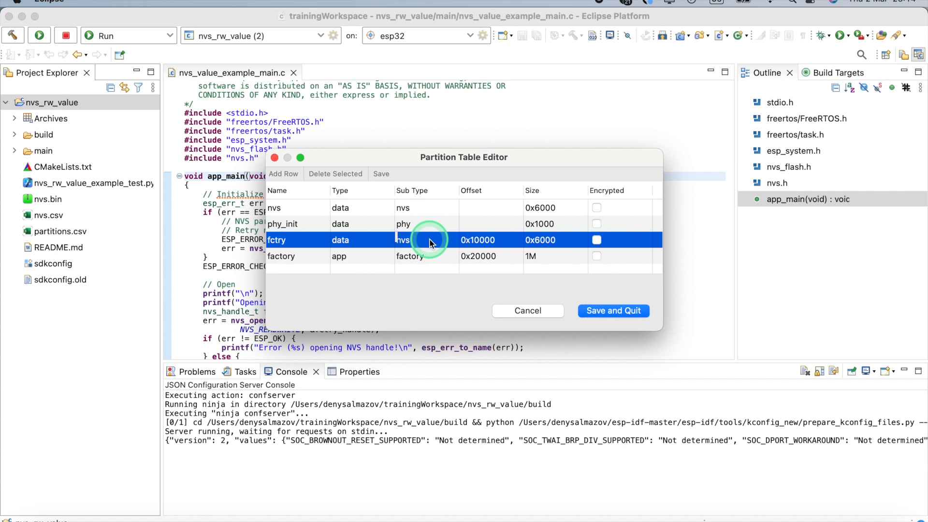
{"action": "double_click", "coordinate": [486, 237]}
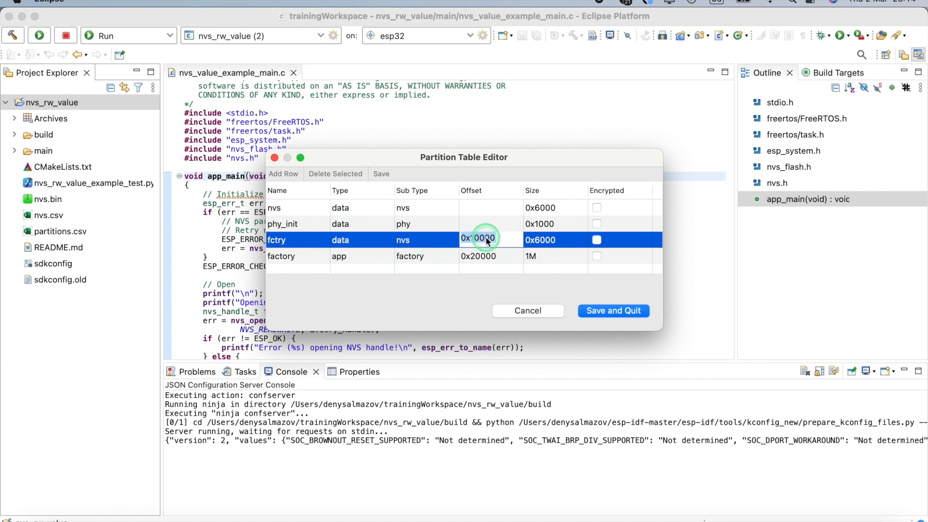
- Try the invalid size "t" for the factory partition, check its validation hint, and close the Partition Table Editor without saving
{"action": "left_click", "coordinate": [557, 258]}
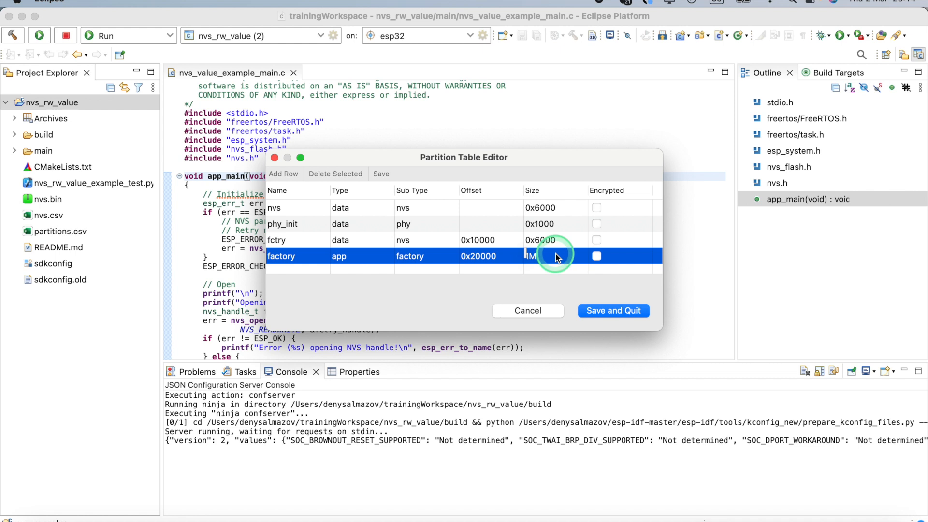
{"action": "left_click", "coordinate": [557, 258]}
{"action": "type", "text": "t"}
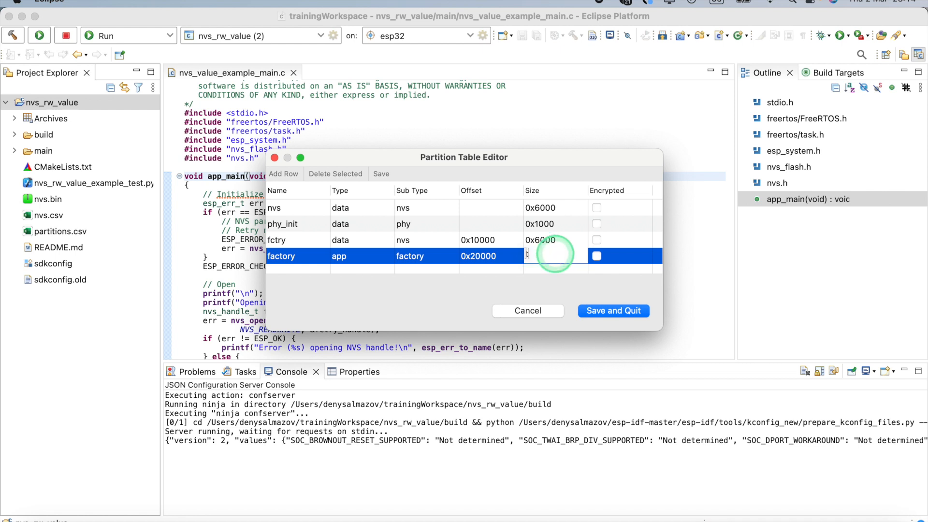
{"action": "left_click", "coordinate": [565, 272]}
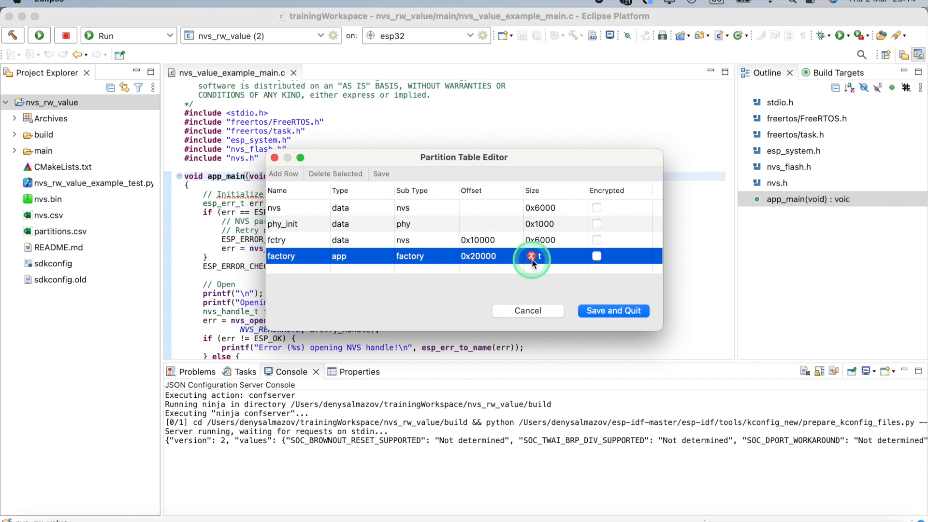
{"action": "mouse_move", "coordinate": [533, 263]}
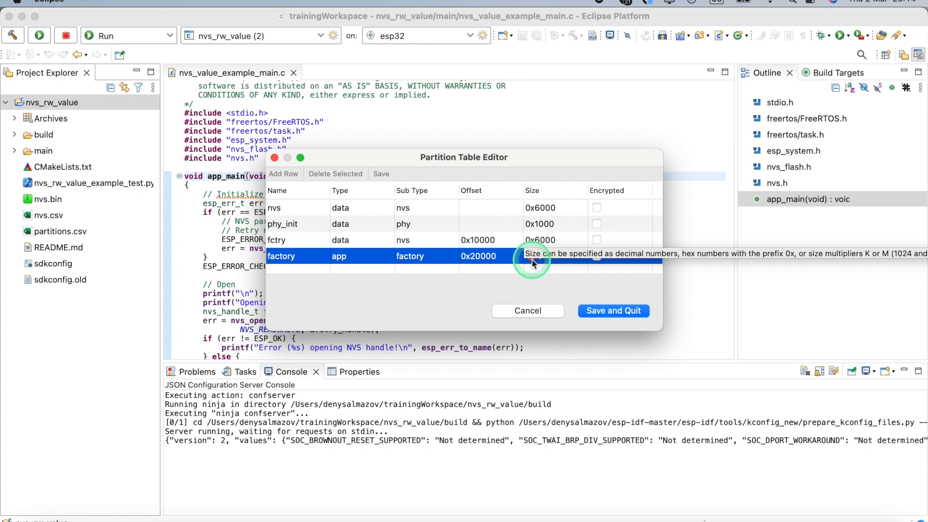
{"action": "left_click", "coordinate": [540, 311]}
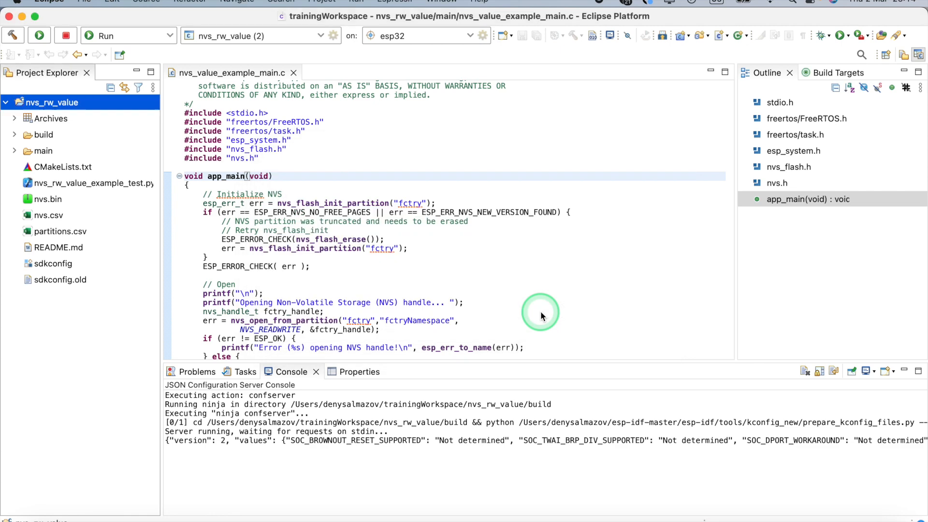
- Select the nvs_rw_value launch configuration and erase the flash of the device on serial port /dev/cu.usbserial-14130
{"action": "left_click", "coordinate": [279, 36]}
{"action": "left_click", "coordinate": [266, 76]}
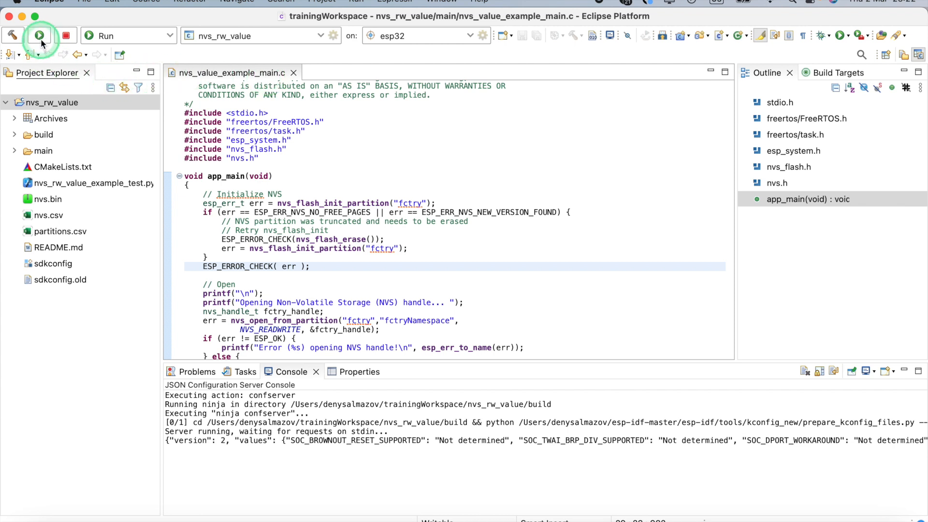
{"action": "left_click", "coordinate": [395, 2]}
{"action": "left_click", "coordinate": [431, 50]}
{"action": "left_click", "coordinate": [433, 211]}
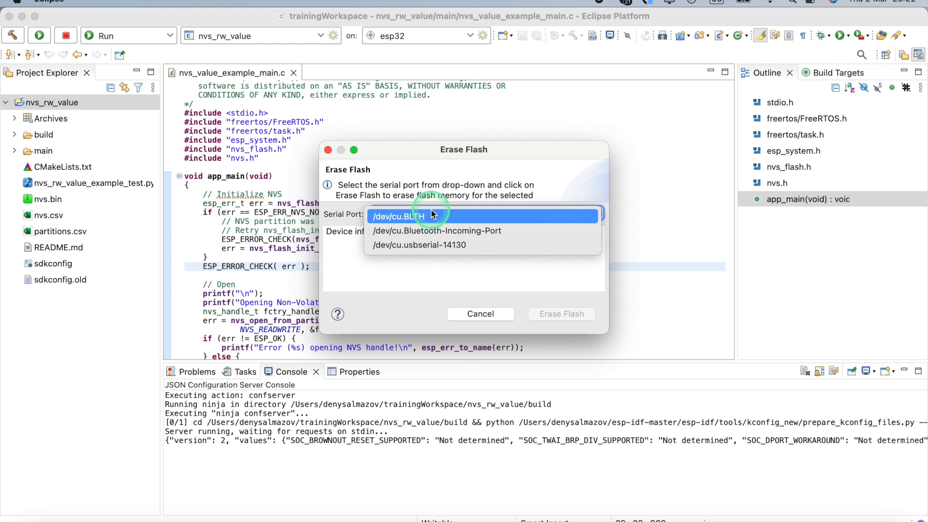
{"action": "left_click", "coordinate": [436, 247]}
{"action": "left_click", "coordinate": [557, 316]}
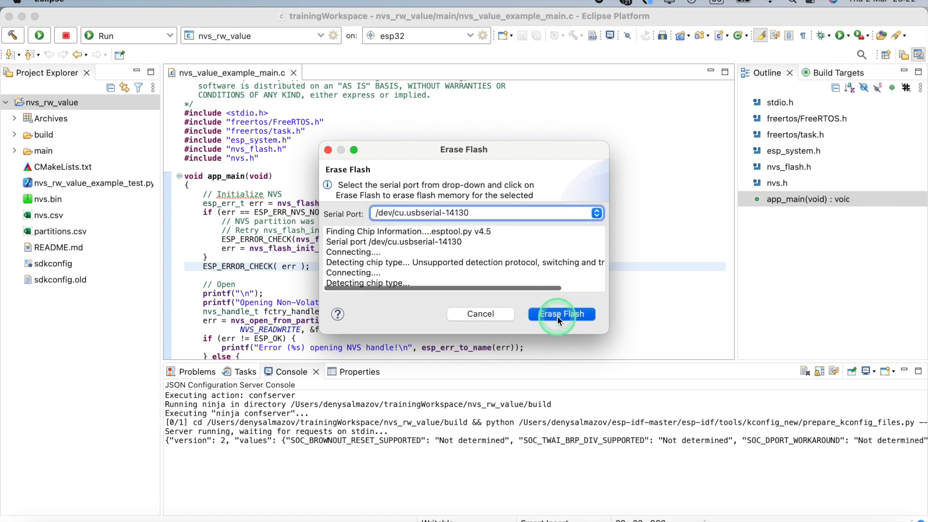
{"action": "left_click", "coordinate": [558, 317]}
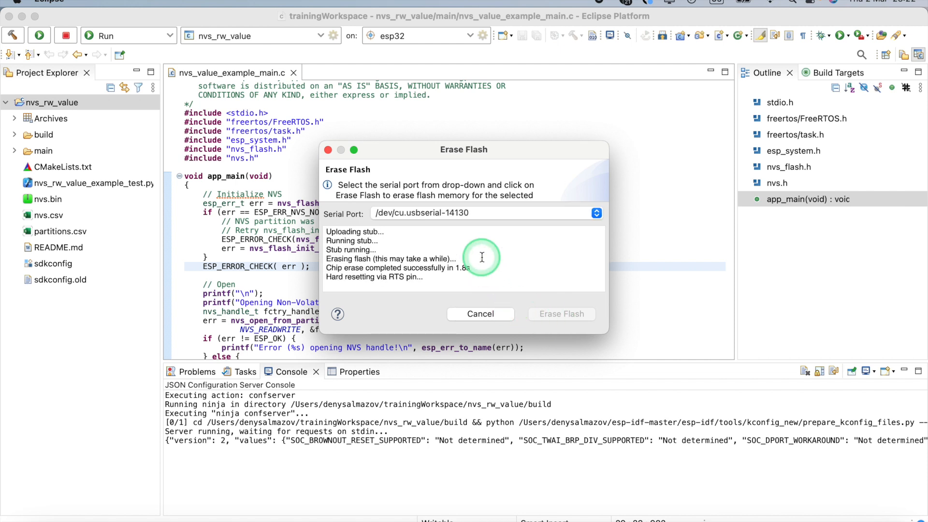
{"action": "left_click", "coordinate": [496, 314]}
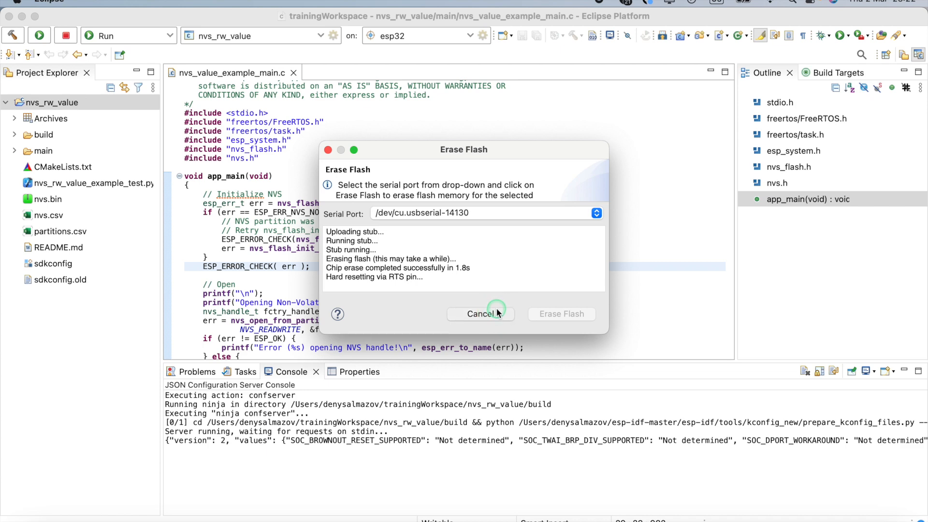
- Run the nvs_rw_value launch configuration to flash the application to the esp32 target
{"action": "left_click", "coordinate": [372, 221]}
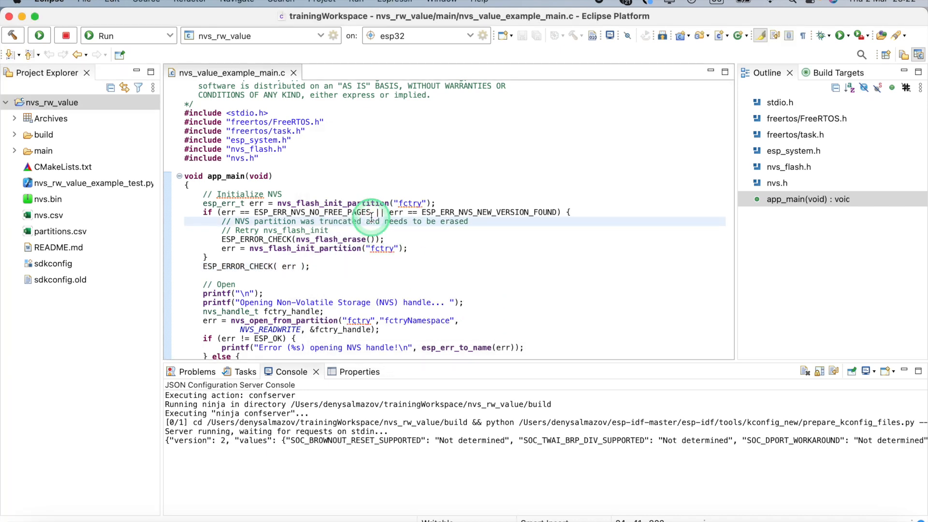
{"action": "left_click", "coordinate": [40, 35]}
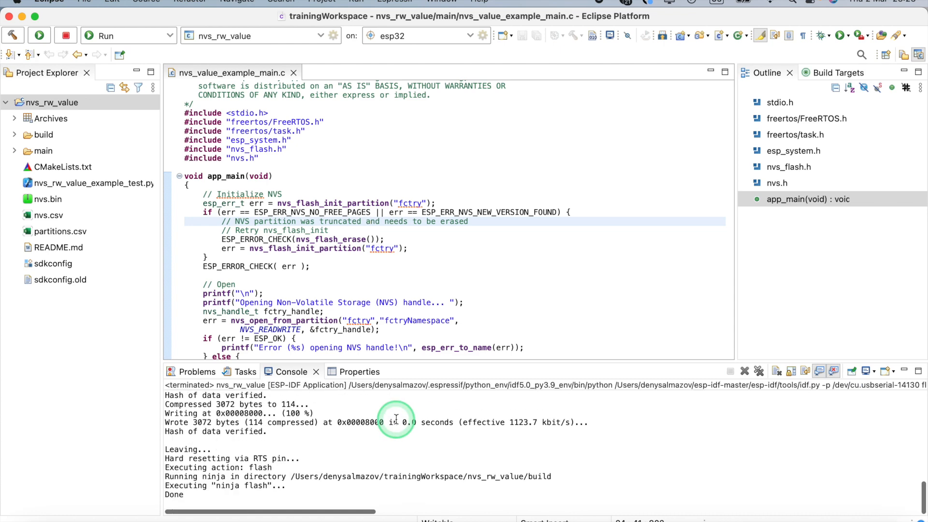
- Open the ESP-IDF NVS Table Editor for the nvs_rw_value project and inspect the editable value of the serial_number entry
{"action": "left_click", "coordinate": [114, 103]}
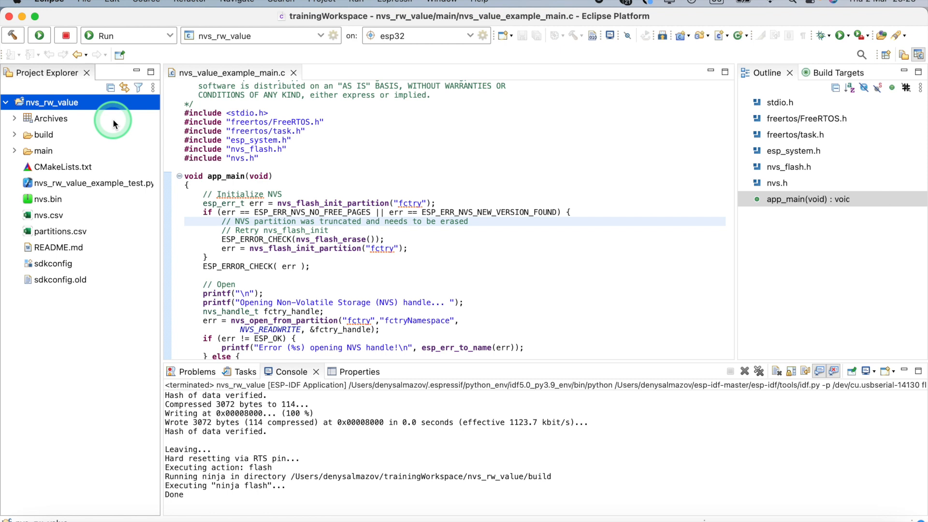
{"action": "right_click", "coordinate": [63, 104]}
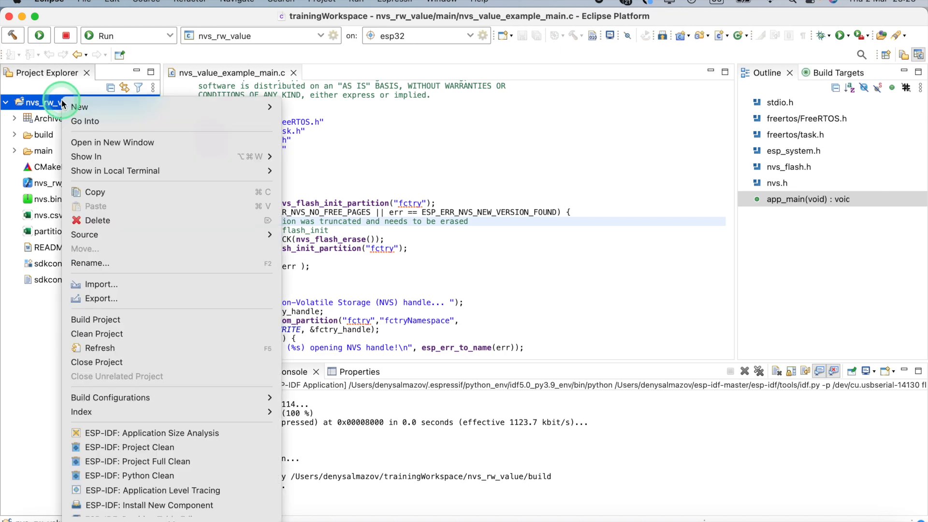
{"action": "scroll", "coordinate": [167, 334], "scroll_direction": "down", "scroll_amount": 5}
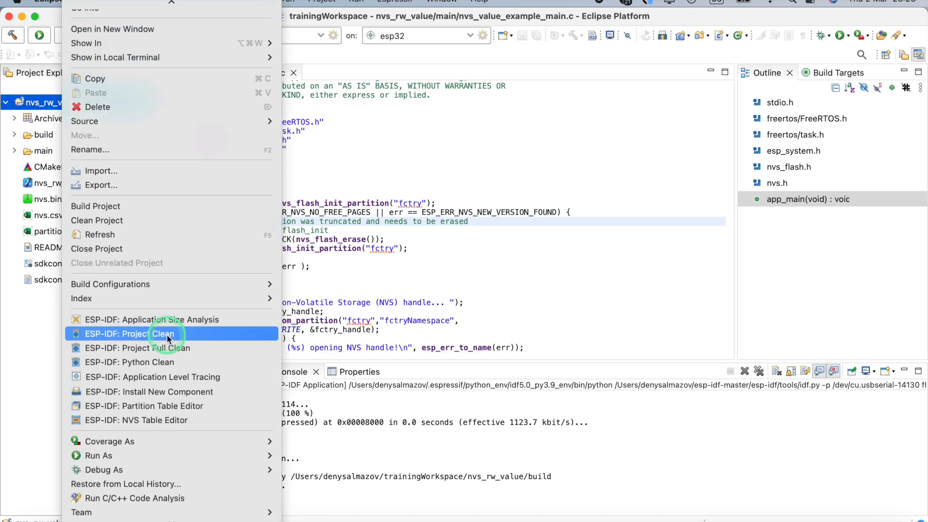
{"action": "scroll", "coordinate": [167, 335], "scroll_direction": "down", "scroll_amount": 3}
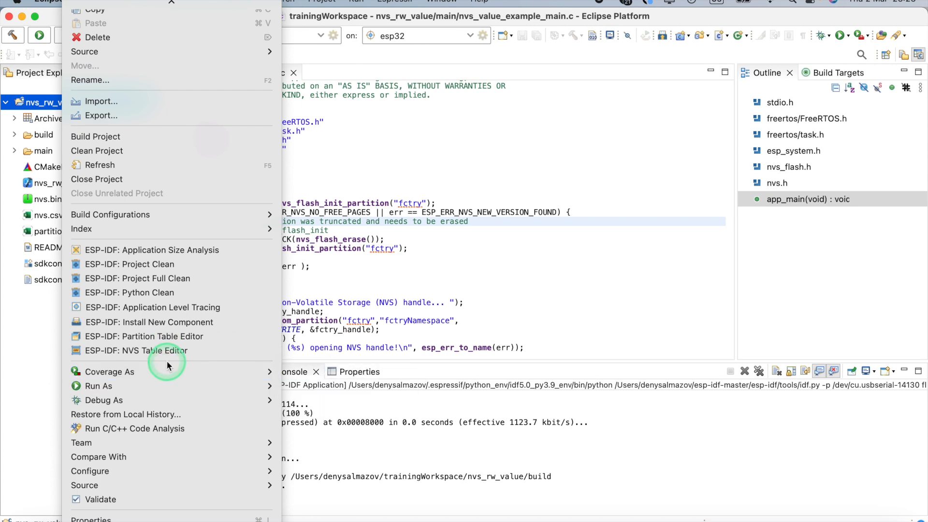
{"action": "left_click", "coordinate": [169, 355]}
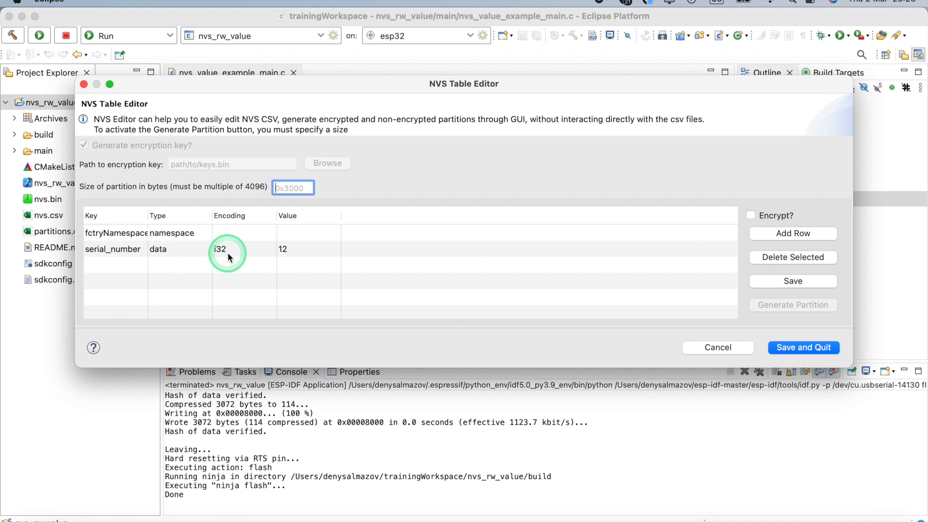
{"action": "left_click", "coordinate": [306, 252]}
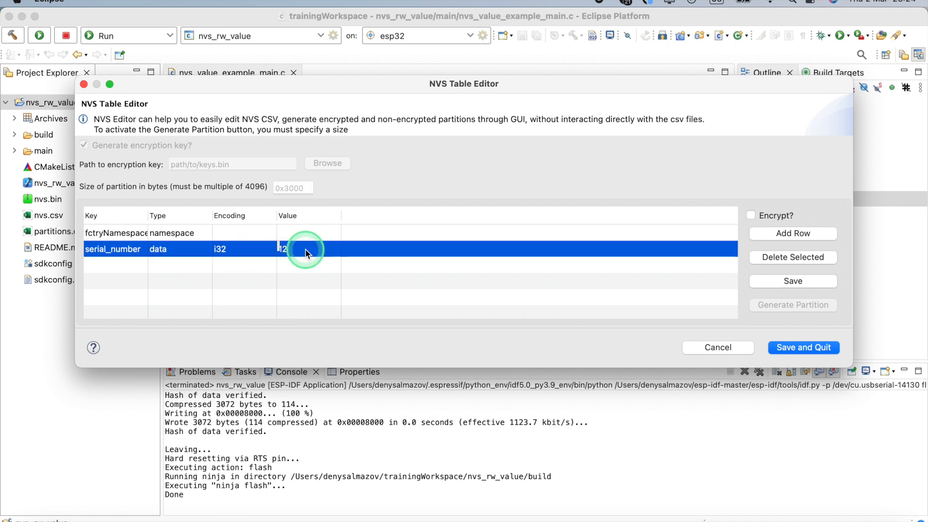
{"action": "left_click", "coordinate": [308, 255]}
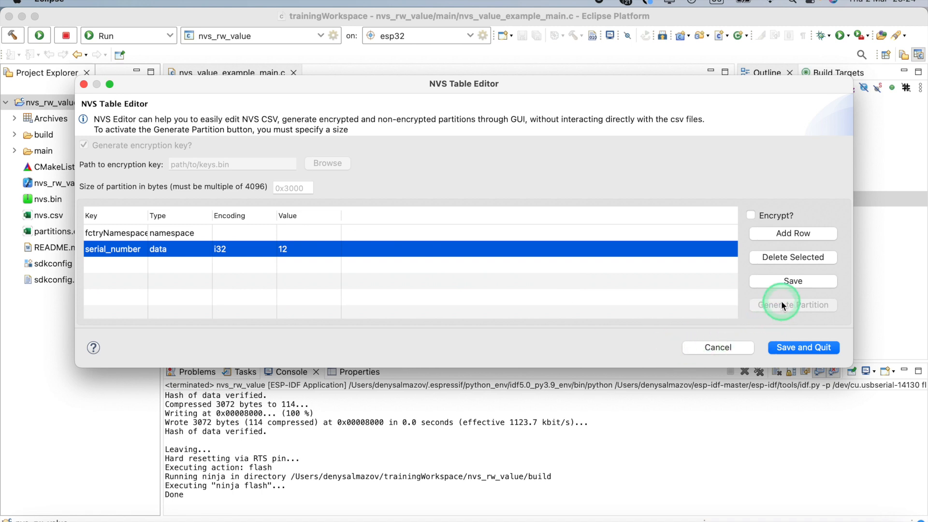
- Generate the NVS partition binary with a size of 0x6000 bytes and close the NVS Table Editor
{"action": "left_click", "coordinate": [290, 188]}
{"action": "type", "text": "0"}
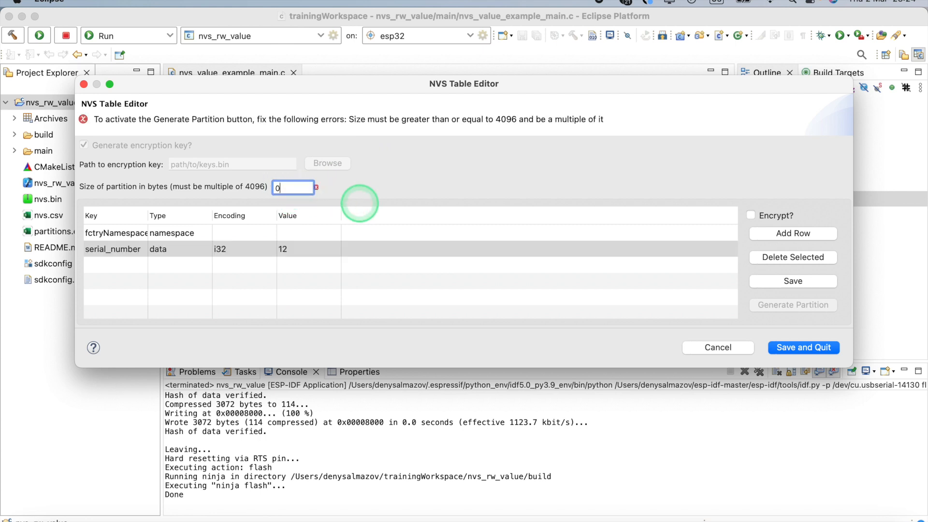
{"action": "type", "text": "x6000"}
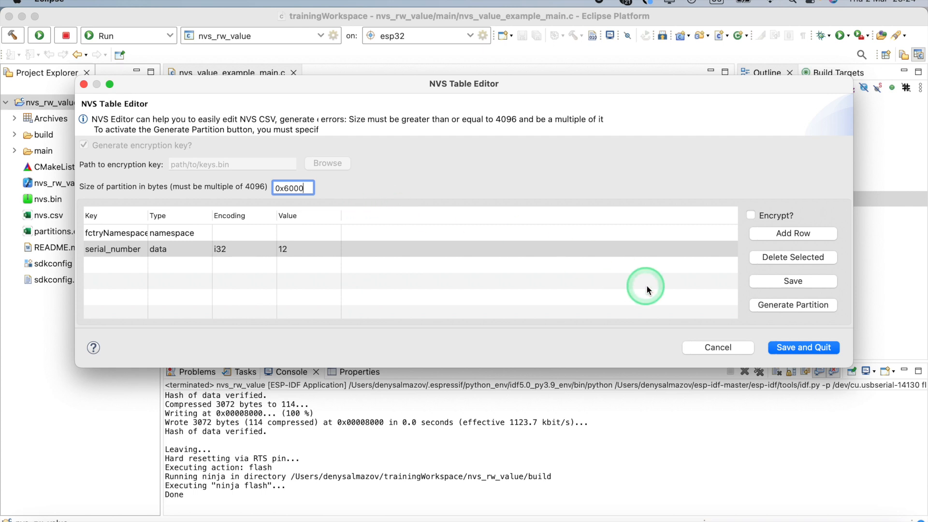
{"action": "left_click", "coordinate": [799, 305]}
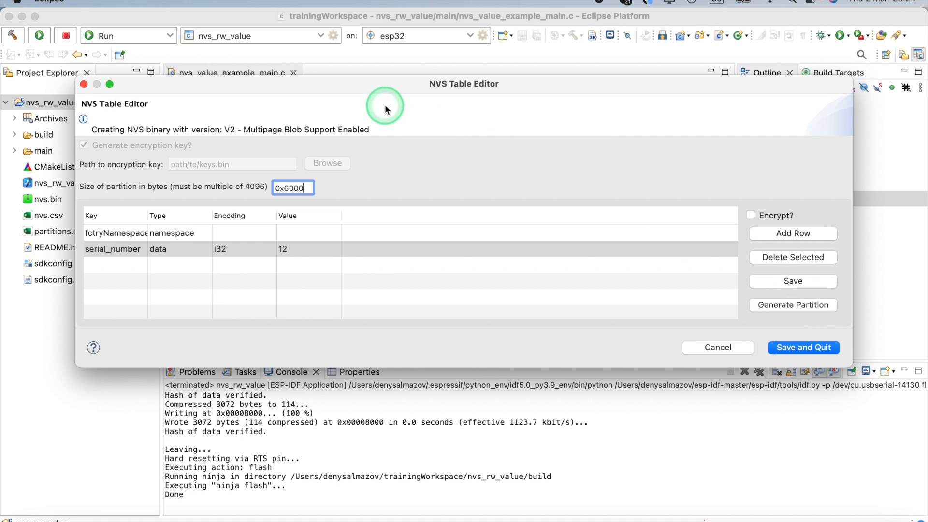
{"action": "mouse_move", "coordinate": [308, 130]}
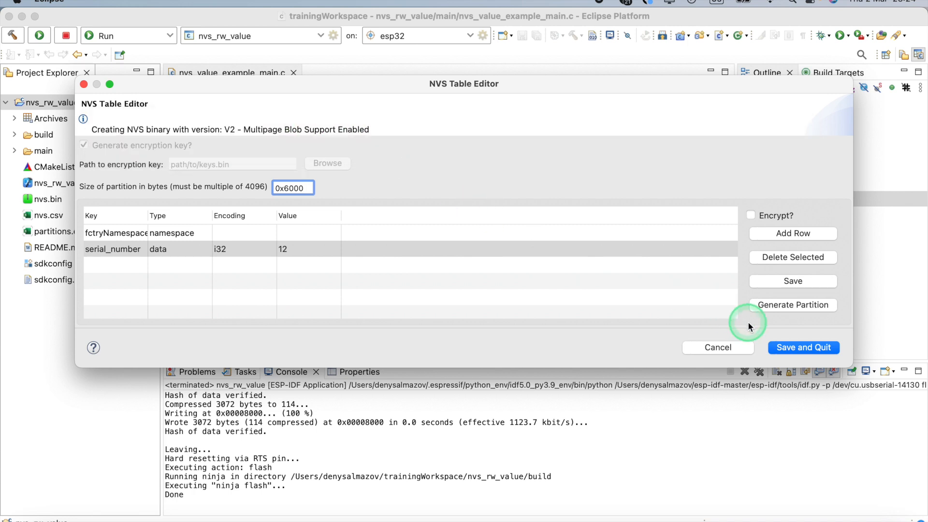
{"action": "left_click", "coordinate": [744, 347]}
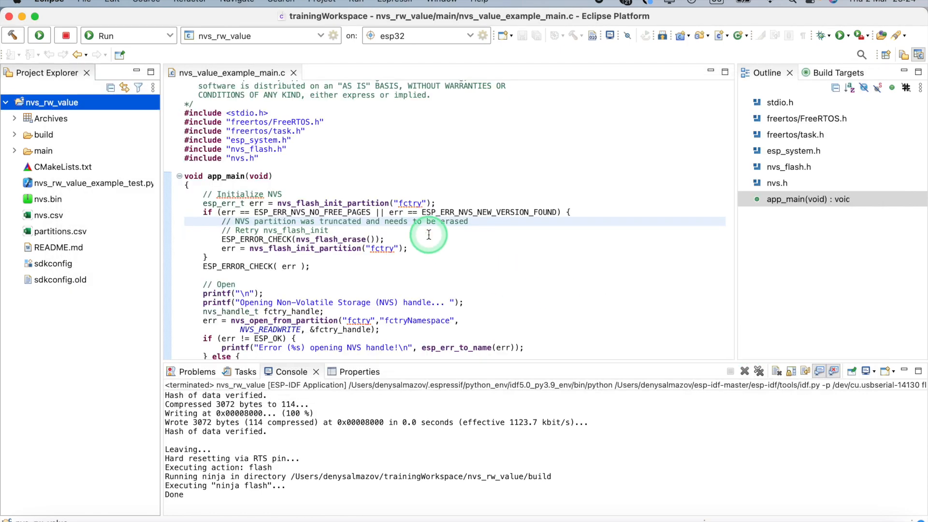
- Launch an ESP-IDF Terminal for the nvs_rw_value project with UTF-8 encoding and answer "n" to the insecure directories question
{"action": "scroll", "coordinate": [429, 234], "scroll_direction": "up", "scroll_amount": 3}
{"action": "left_click", "coordinate": [109, 118]}
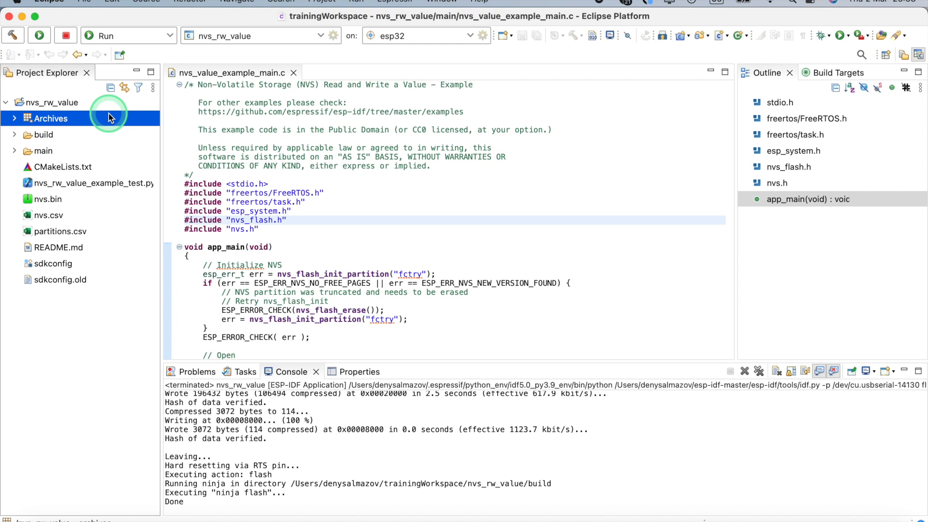
{"action": "left_click", "coordinate": [59, 104]}
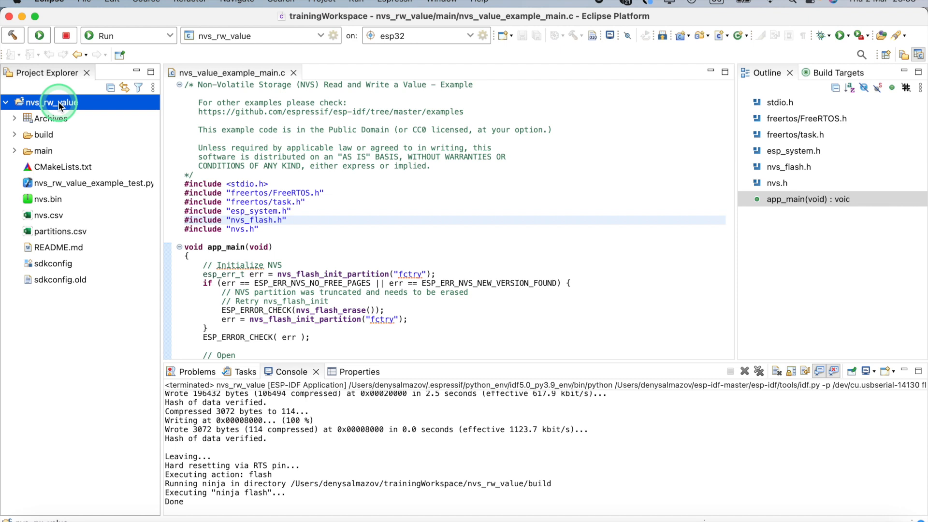
{"action": "left_click", "coordinate": [610, 36]}
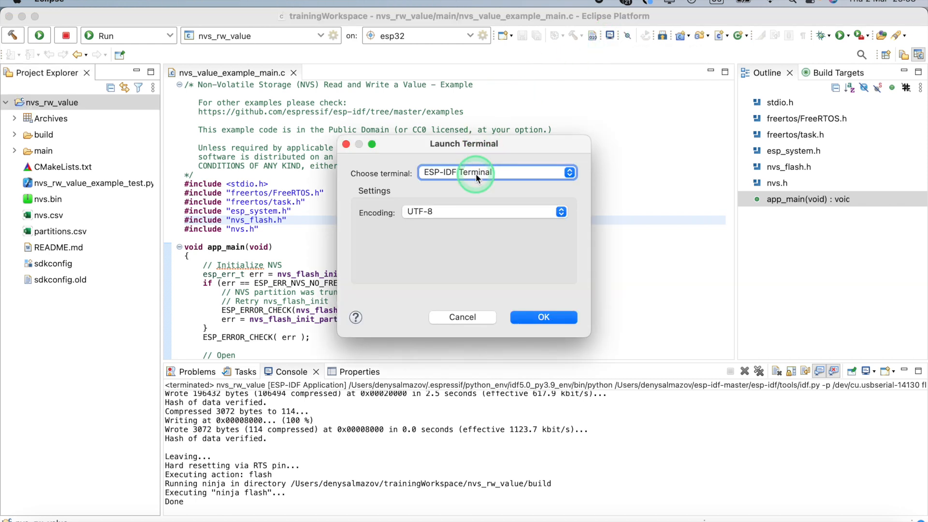
{"action": "left_click", "coordinate": [541, 317]}
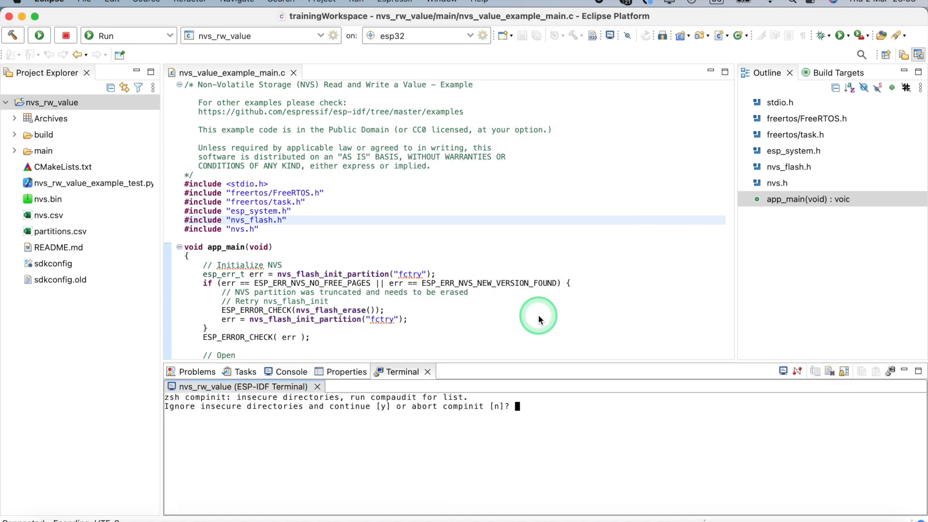
{"action": "type", "text": "n"}
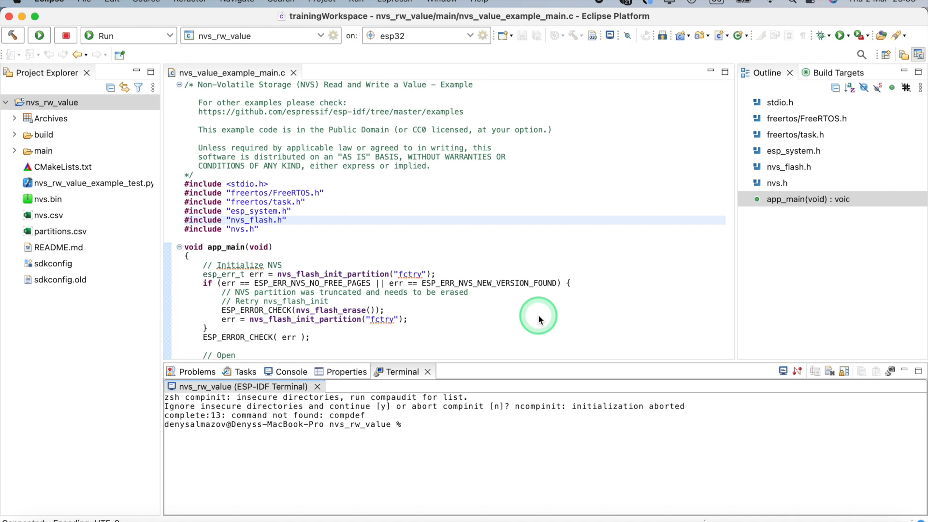
- Flash the NVS binary by running "esptool.py --port /dev/cu.usbserial-14130 write_flash 0x10000 nvs.bin" in the terminal
{"action": "type", "text": "esptool.py --port /dev/cu.usbserial-14130 write_flash 0x10000 nvs.bin"}
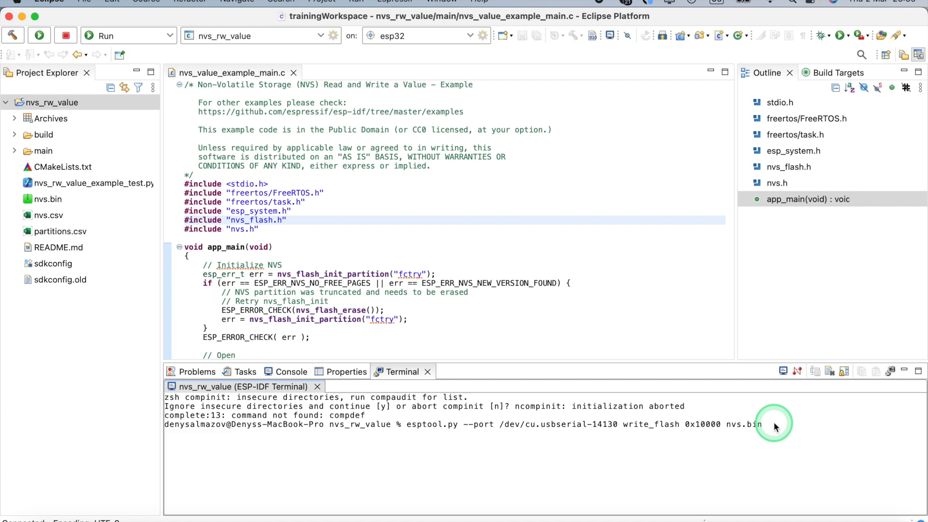
{"action": "key", "text": "Return"}
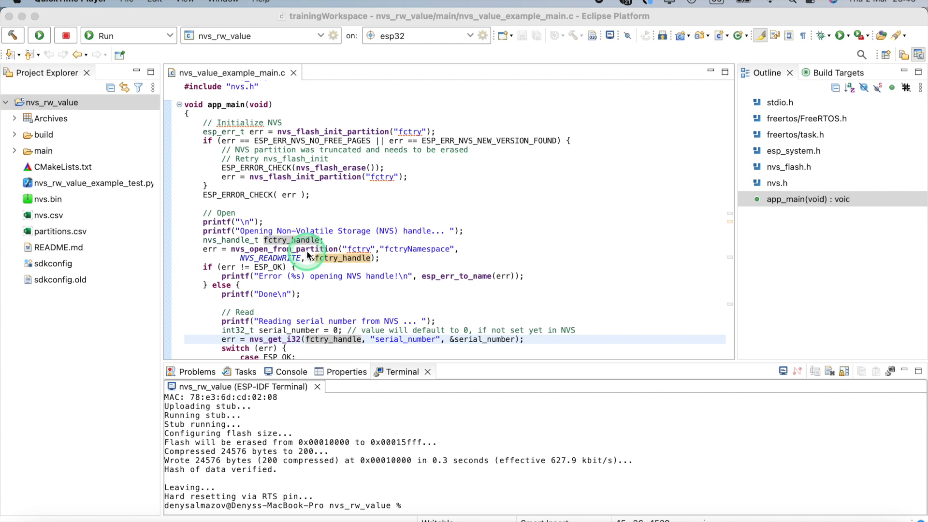
- Examine the code in nvs_value_example_main.c that opens the fctry partition and reads serial_number from NVS
{"action": "scroll", "coordinate": [319, 305], "scroll_direction": "down", "scroll_amount": 1}
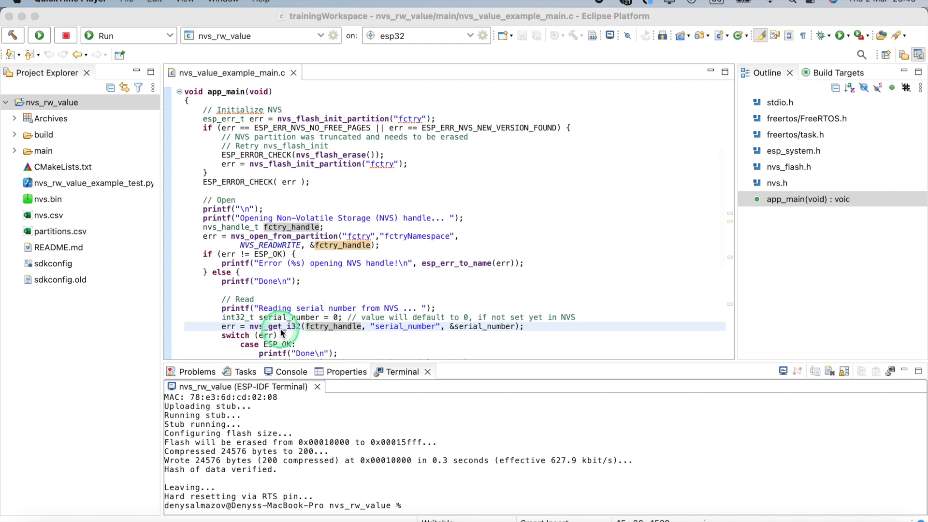
{"action": "scroll", "coordinate": [284, 332], "scroll_direction": "down", "scroll_amount": 5}
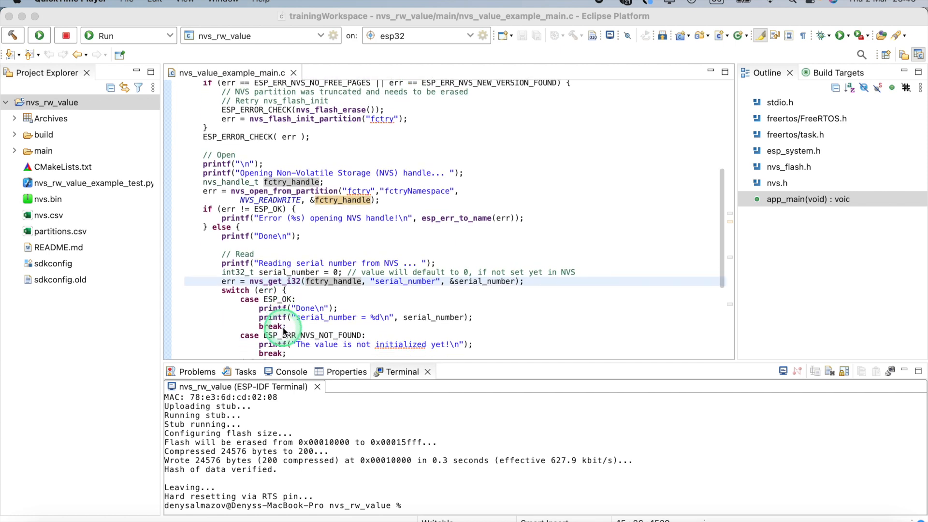
{"action": "scroll", "coordinate": [284, 331], "scroll_direction": "down", "scroll_amount": 1}
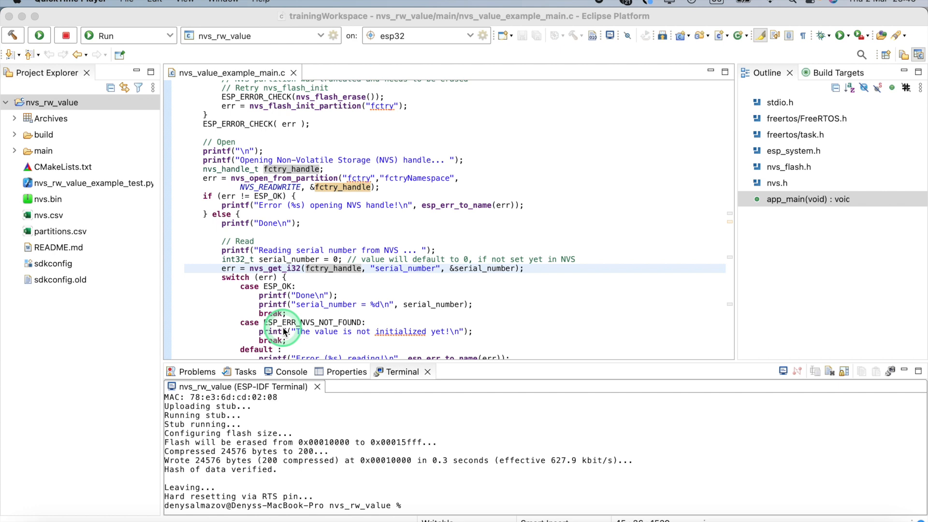
{"action": "scroll", "coordinate": [284, 331], "scroll_direction": "down", "scroll_amount": 1}
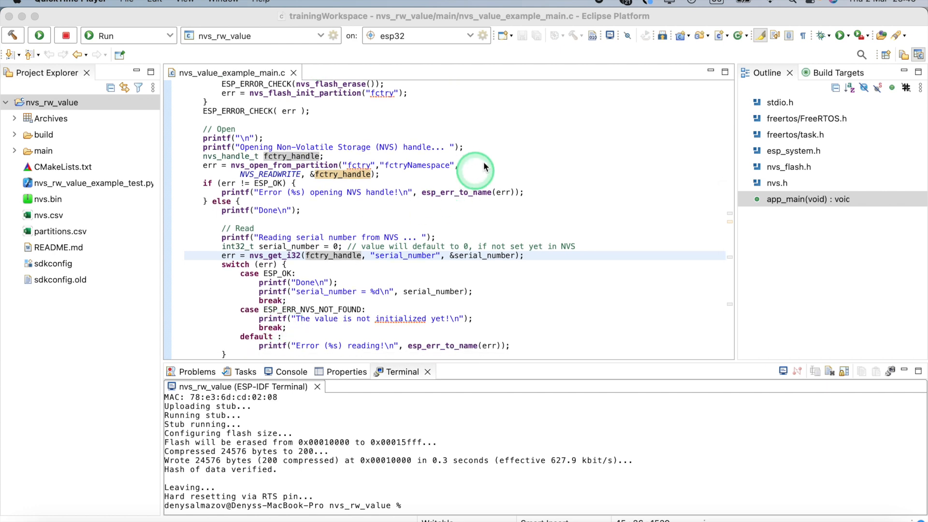
- Launch an ESP-IDF Serial Monitor for the nvs_rw_value project on serial port /dev/cu.usbserial-14130 with the default ISO-8859-1 encoding
{"action": "left_click", "coordinate": [610, 36]}
{"action": "left_click", "coordinate": [508, 174]}
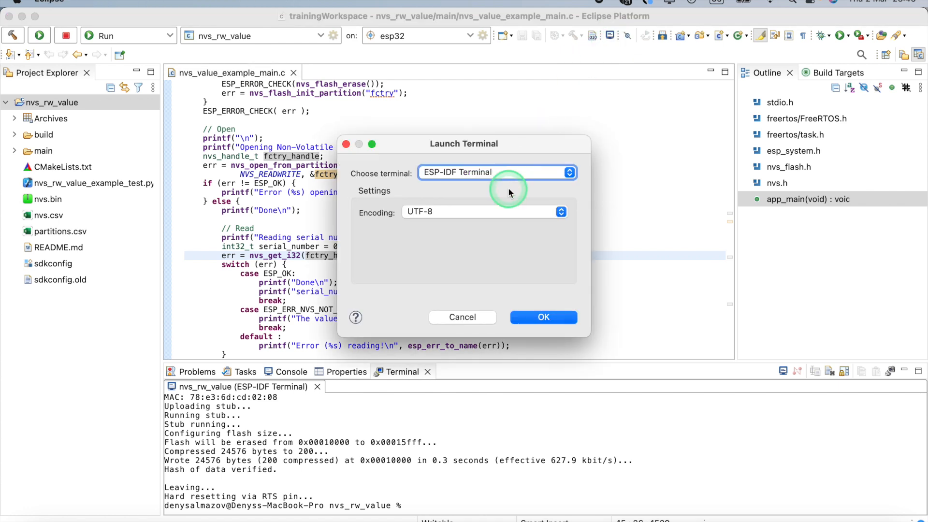
{"action": "left_click", "coordinate": [488, 159]}
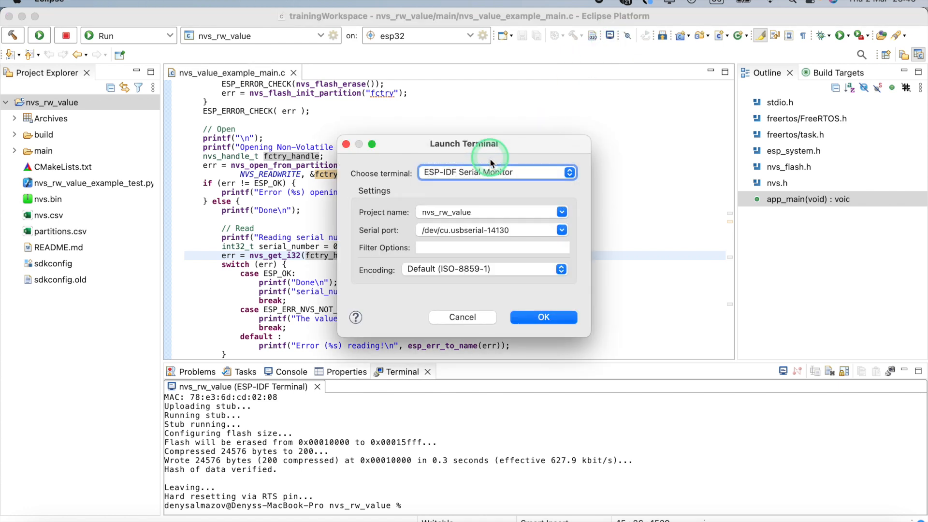
{"action": "left_click", "coordinate": [535, 317]}
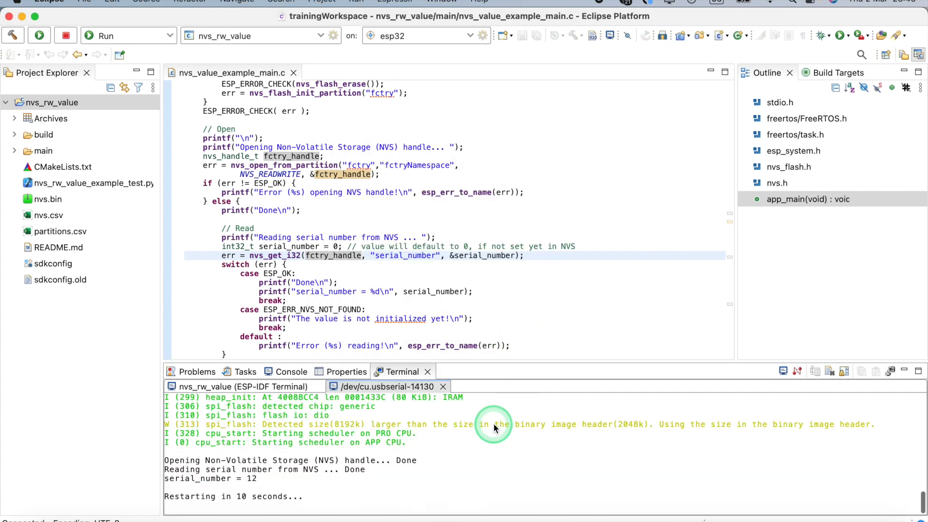
- Turn on scroll lock for the serial monitor output and examine the serial_number line read from NVS
{"action": "left_click", "coordinate": [844, 371]}
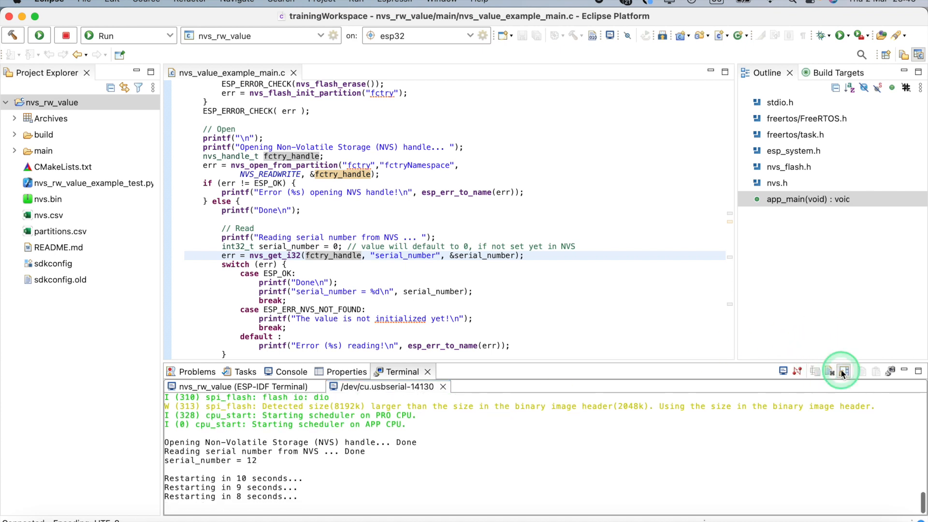
{"action": "scroll", "coordinate": [638, 430], "scroll_direction": "up", "scroll_amount": 1}
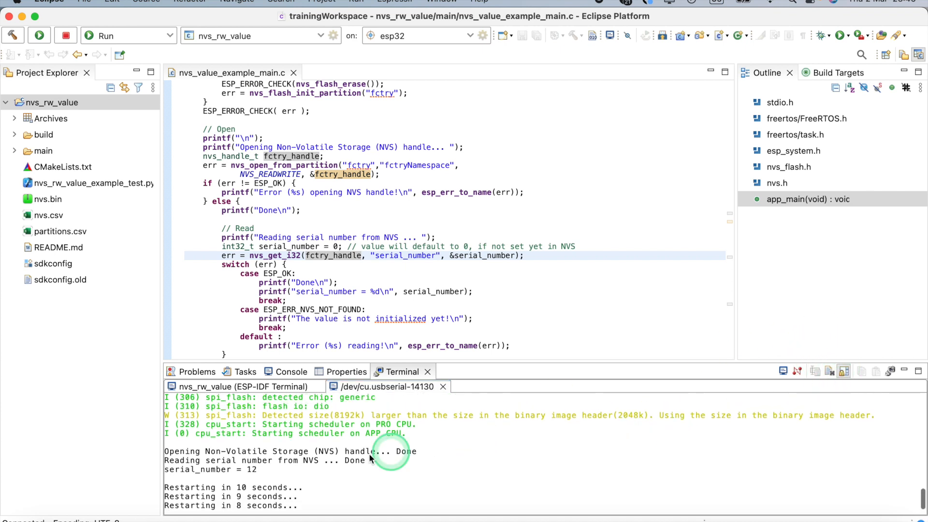
{"action": "left_click", "coordinate": [263, 470]}
{"action": "left_click_drag", "start_coordinate": [264, 473], "coordinate": [169, 472]}
{"action": "left_click", "coordinate": [265, 475]}
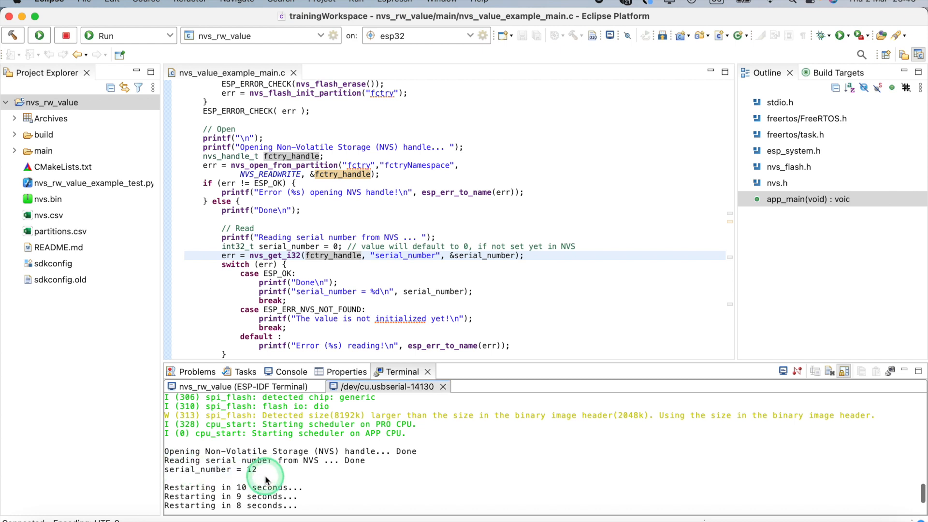